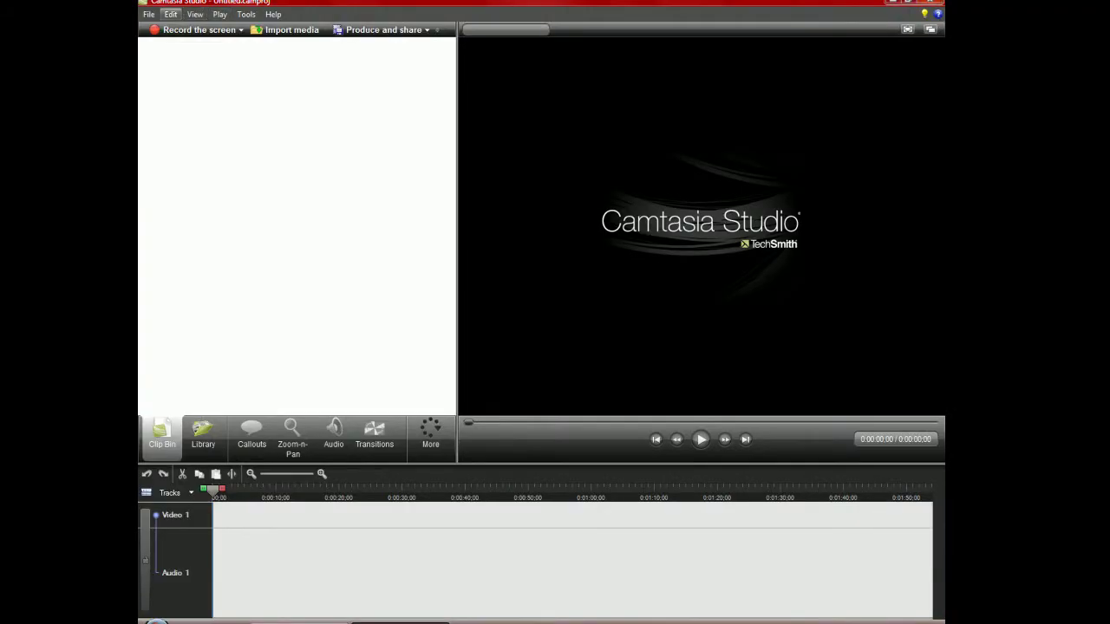
pyautogui.click(149, 14)
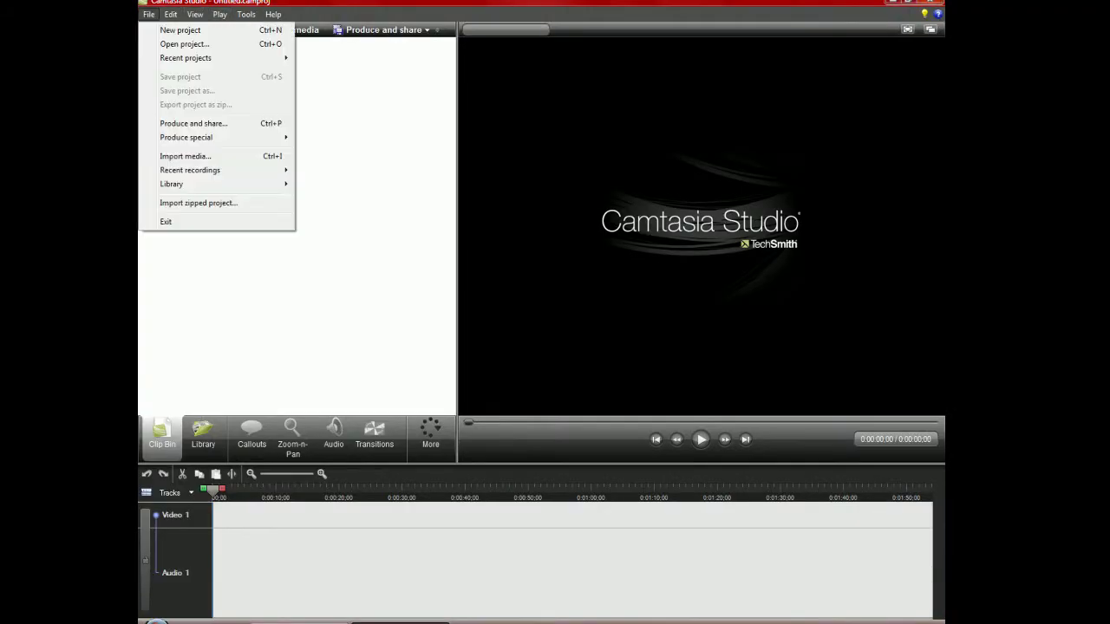
pyautogui.click(150, 14)
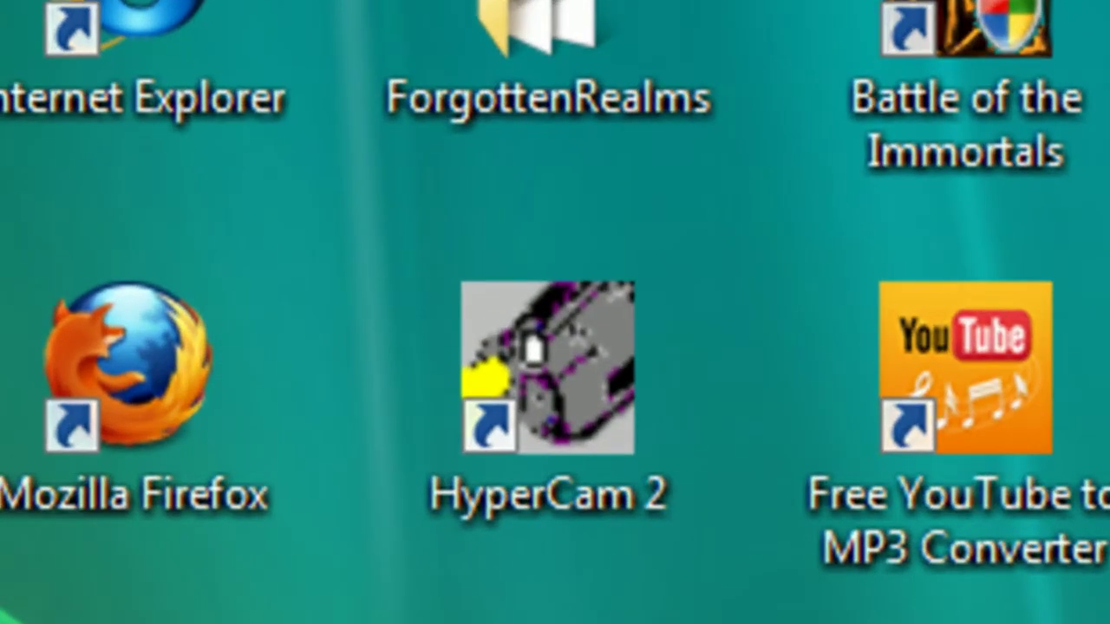
# - Open HyperCam 2 from the desktop, record a short 640 by 480 screen clip, stop the recording and close HyperCam
pyautogui.click(548, 390)
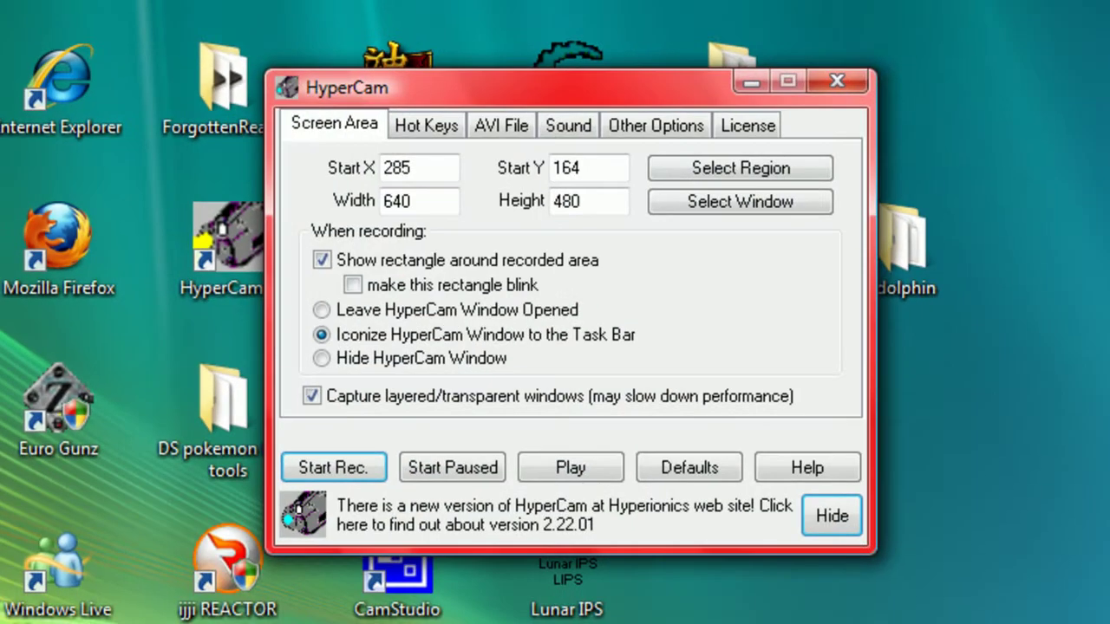
pyautogui.click(333, 467)
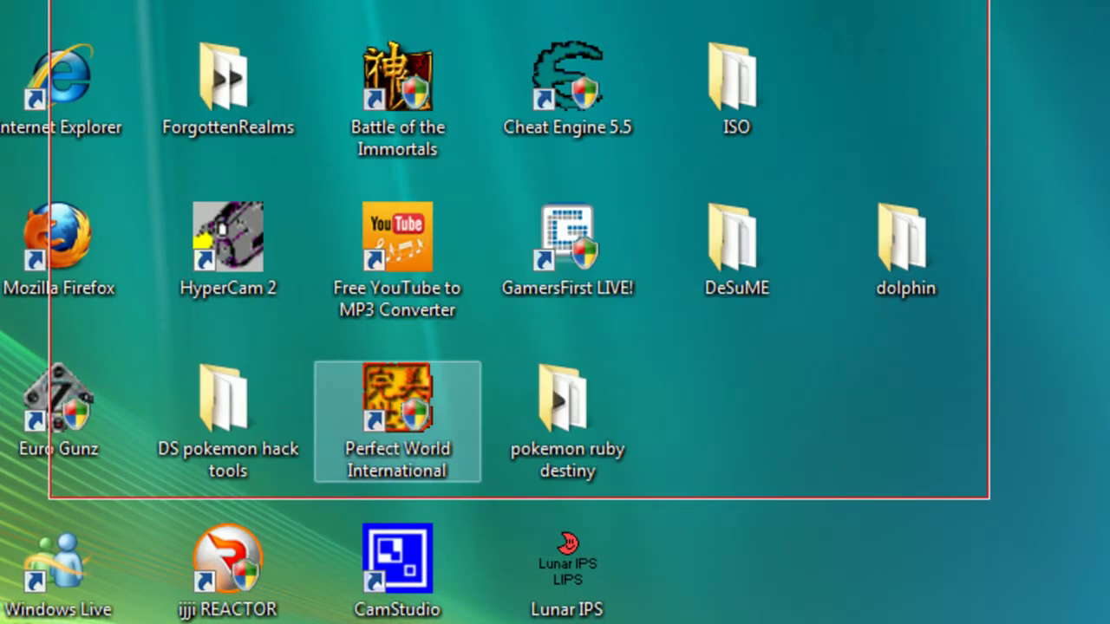
pyautogui.press('F2')
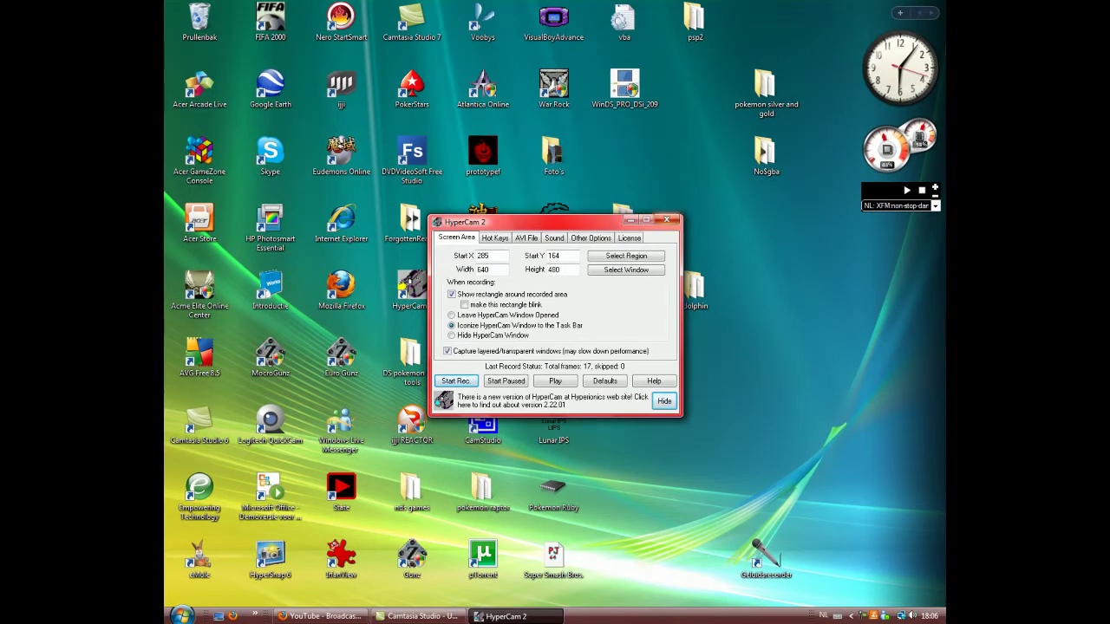
pyautogui.click(666, 220)
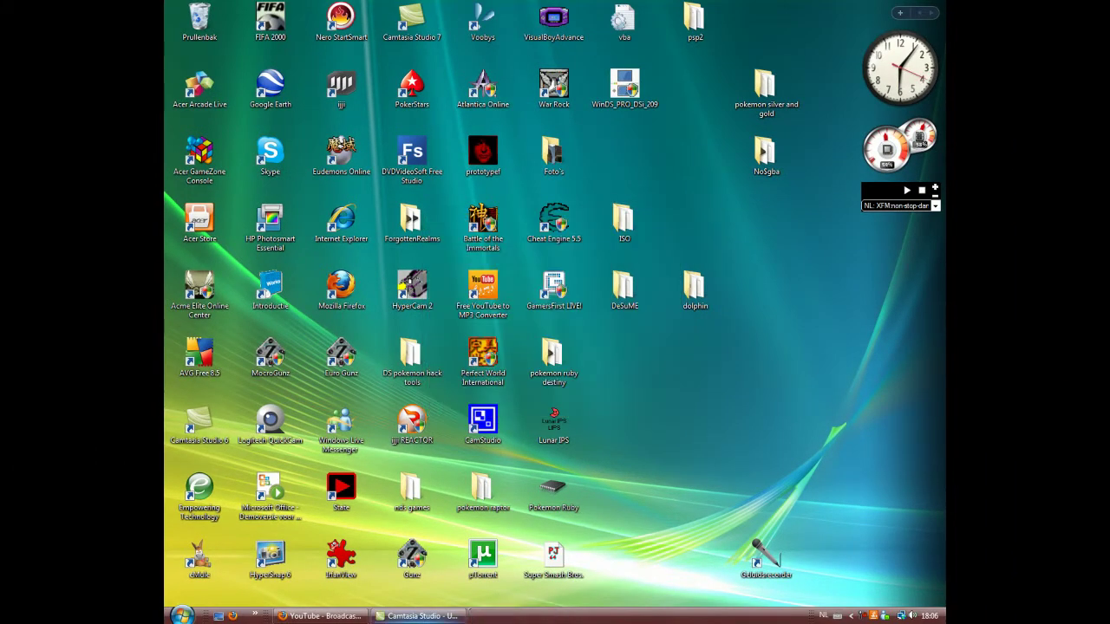
# - Return to Camtasia Studio and import clip0022 from the Documenten folder into the Clip Bin
pyautogui.click(418, 616)
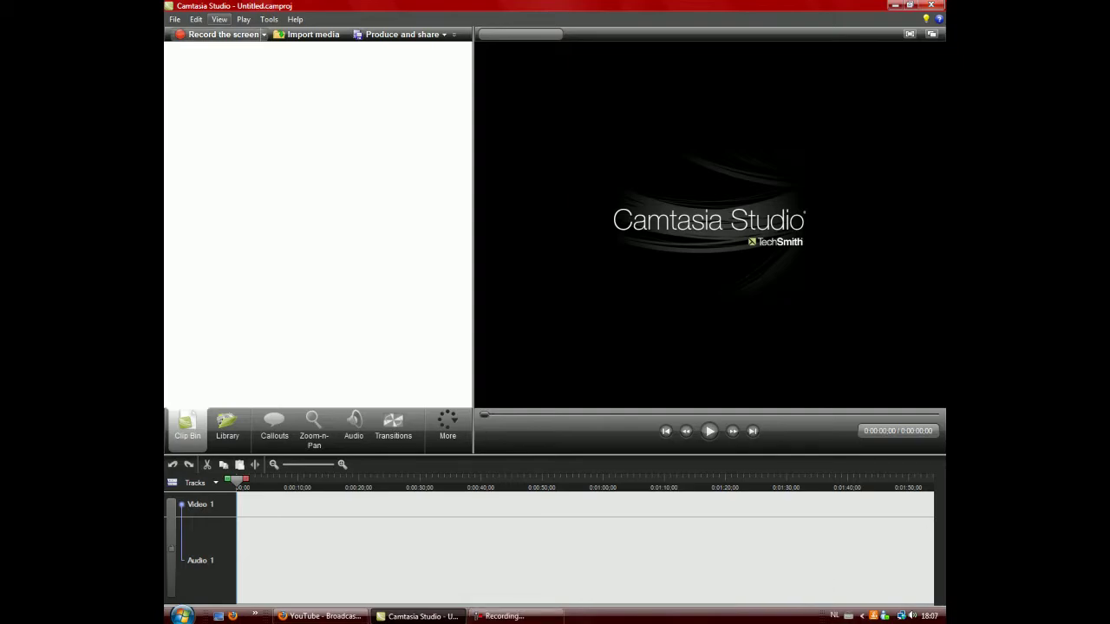
pyautogui.click(305, 33)
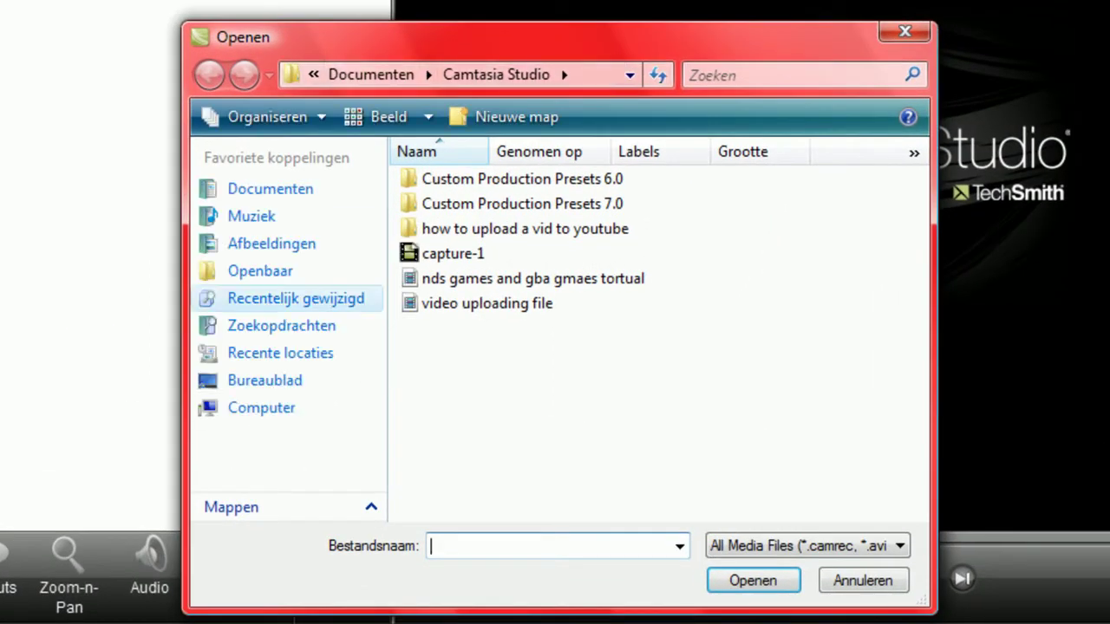
pyautogui.click(269, 188)
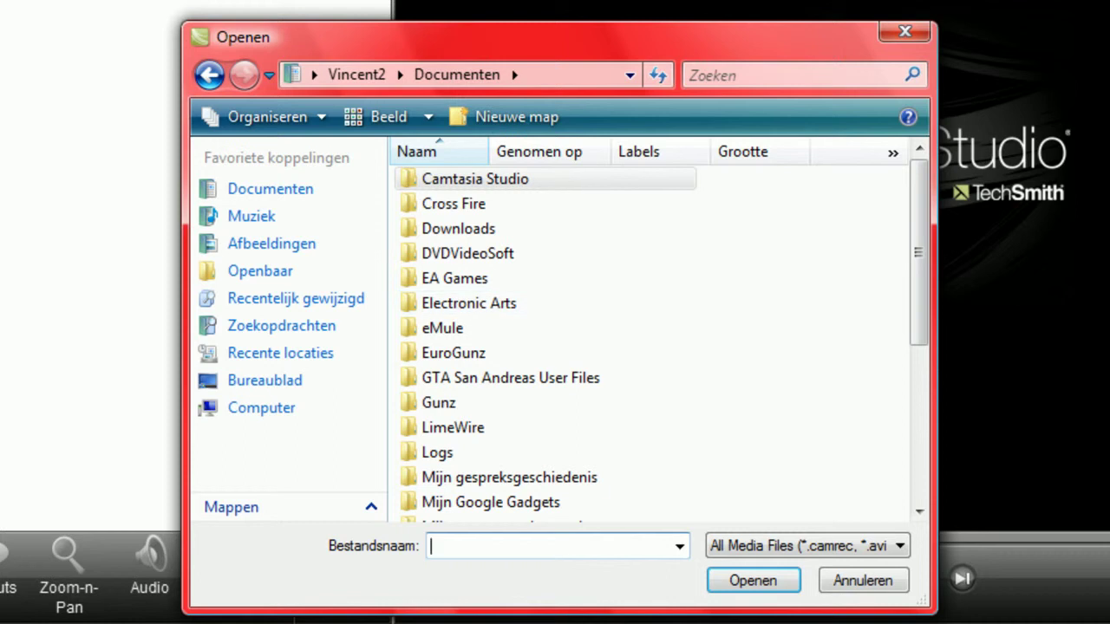
pyautogui.scroll(-5, 473, 516)
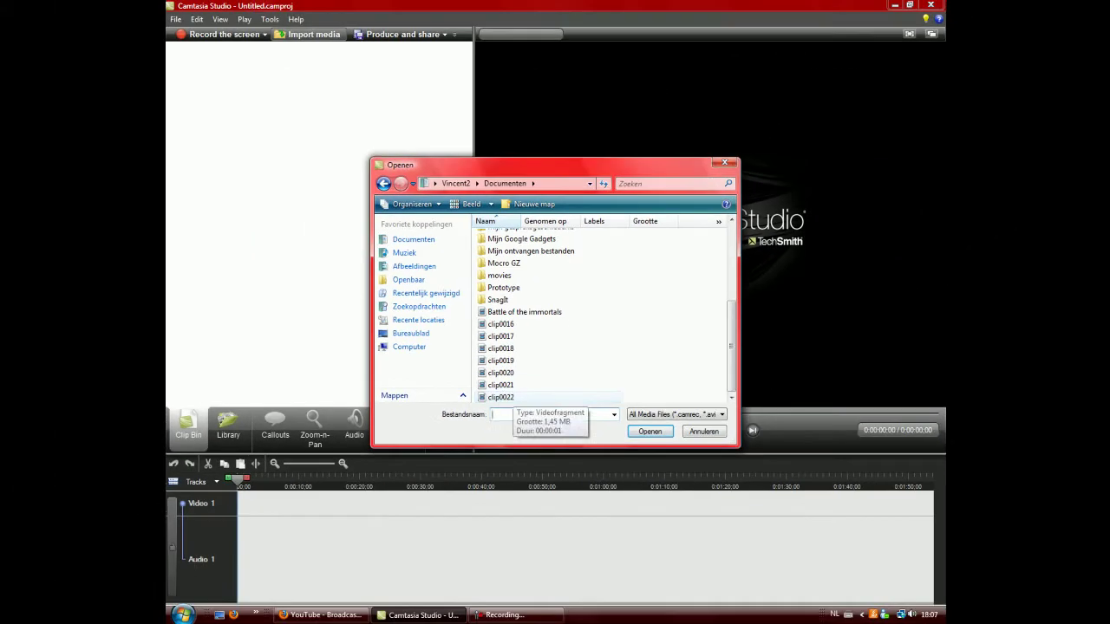
pyautogui.doubleClick(501, 396)
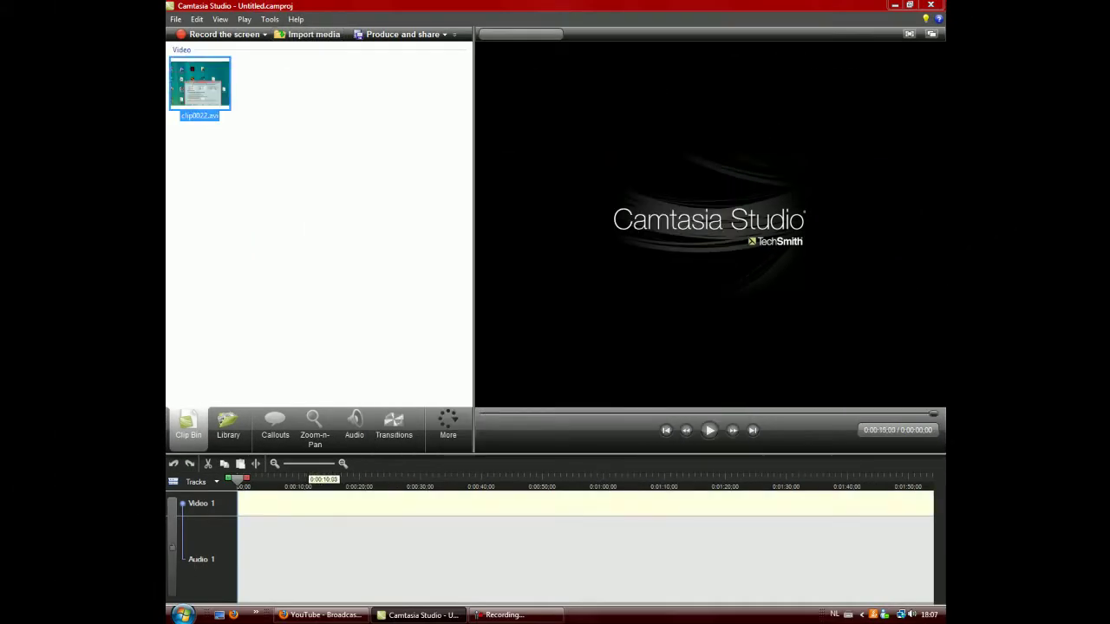
# - Place clip0022.avi on the Video 1 track, accept the project settings and open the Zoom-n-Pan options
pyautogui.moveTo(200, 84); pyautogui.dragTo(295, 503)
pyautogui.click(584, 384)
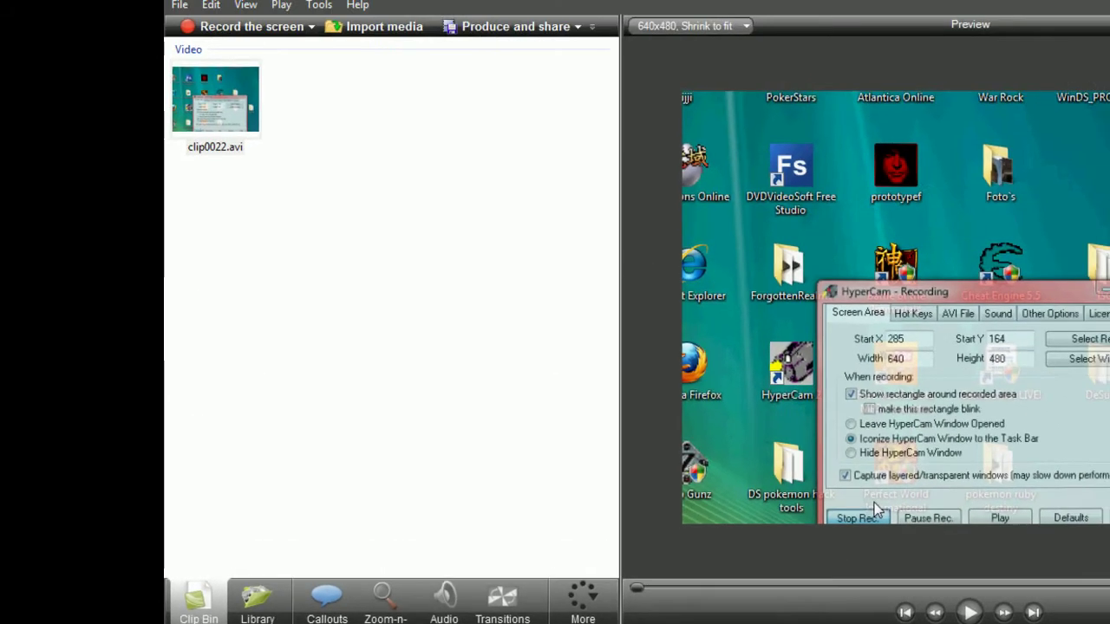
pyautogui.click(385, 607)
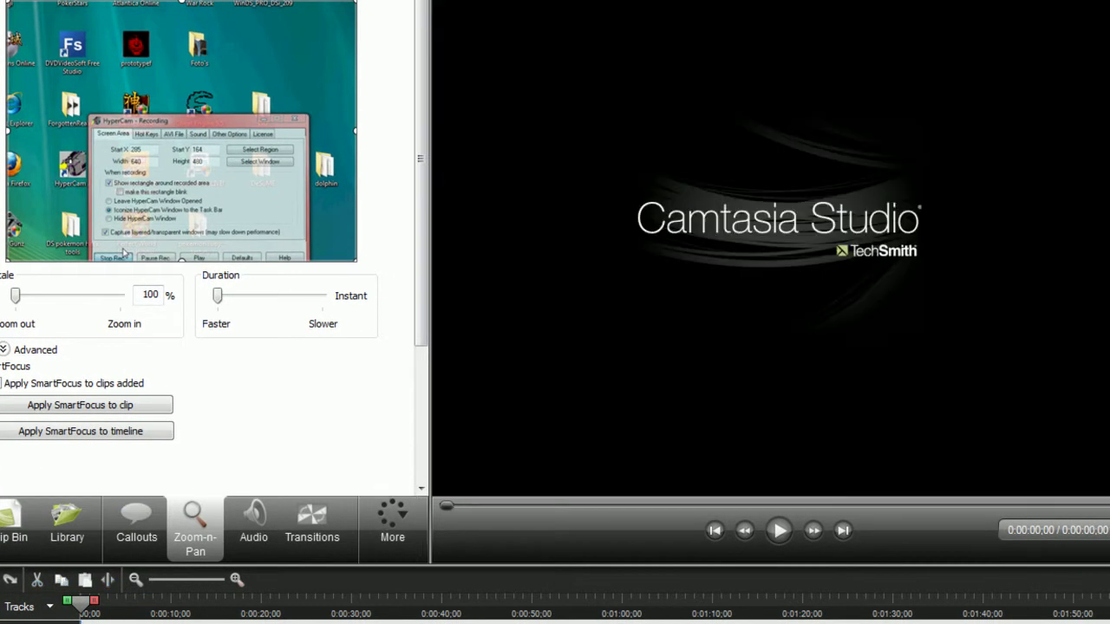
# - Import clip0019 from the Documenten folder into the Clip Bin
pyautogui.hotkey('ctrl', 'i')
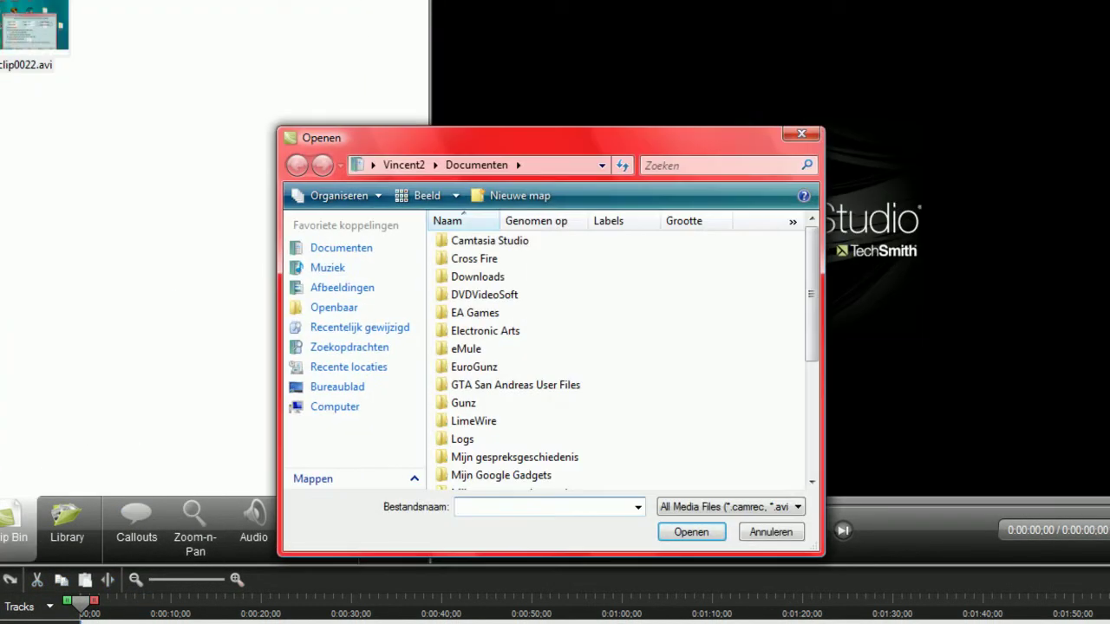
pyautogui.scroll(-5, 620, 356)
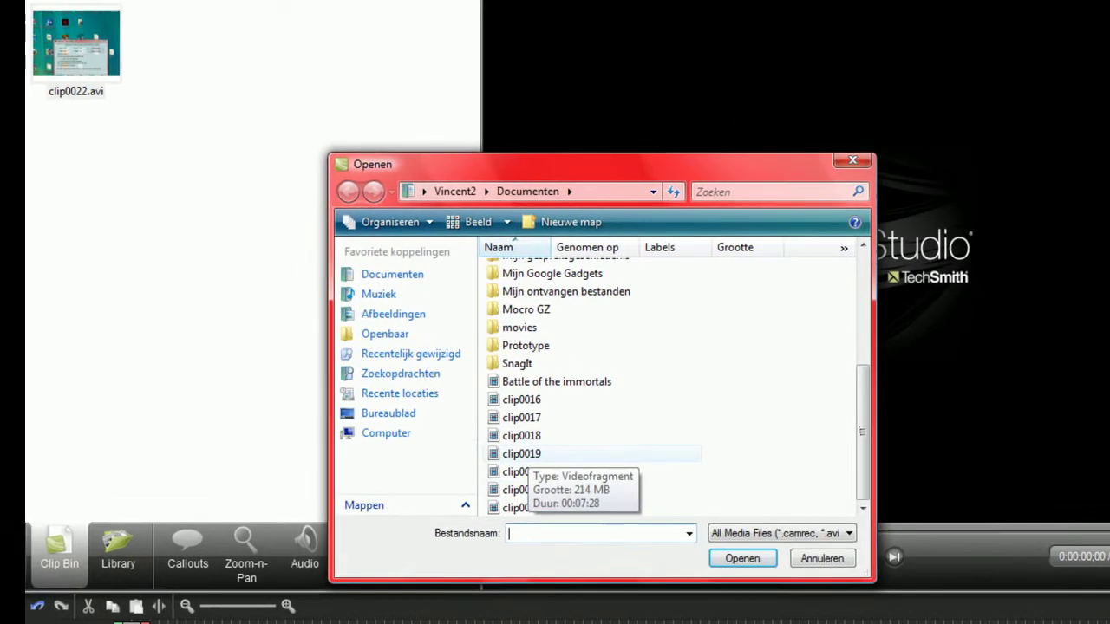
pyautogui.doubleClick(471, 427)
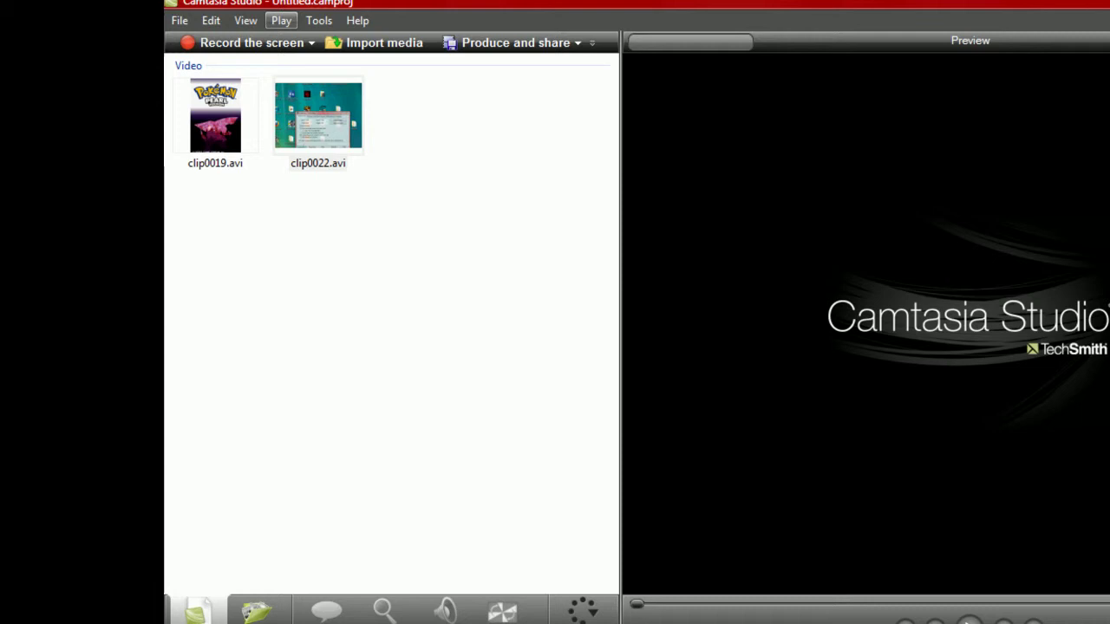
# - Place clip0019.avi at the start of the Video 1 track and briefly play its opening
pyautogui.moveTo(215, 117); pyautogui.dragTo(299, 512)
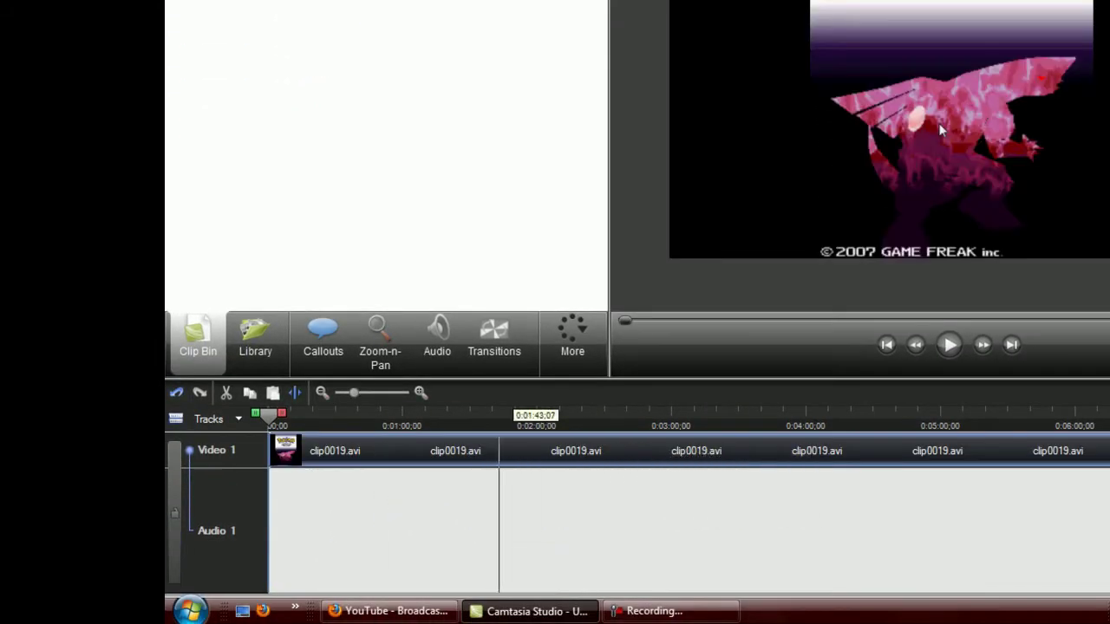
pyautogui.press('space')
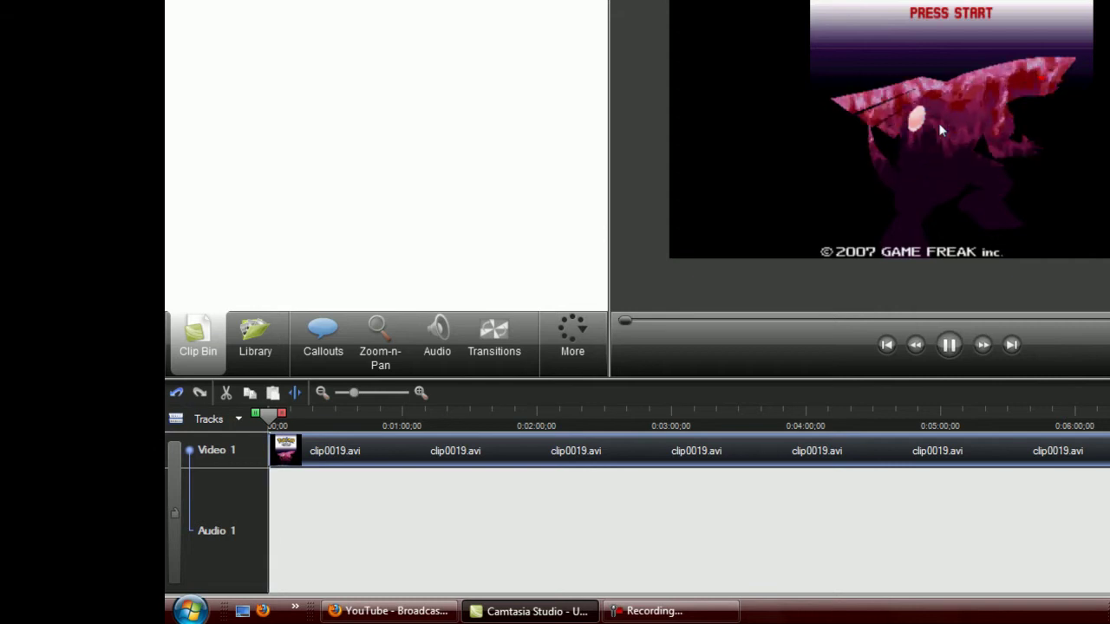
pyautogui.press('space')
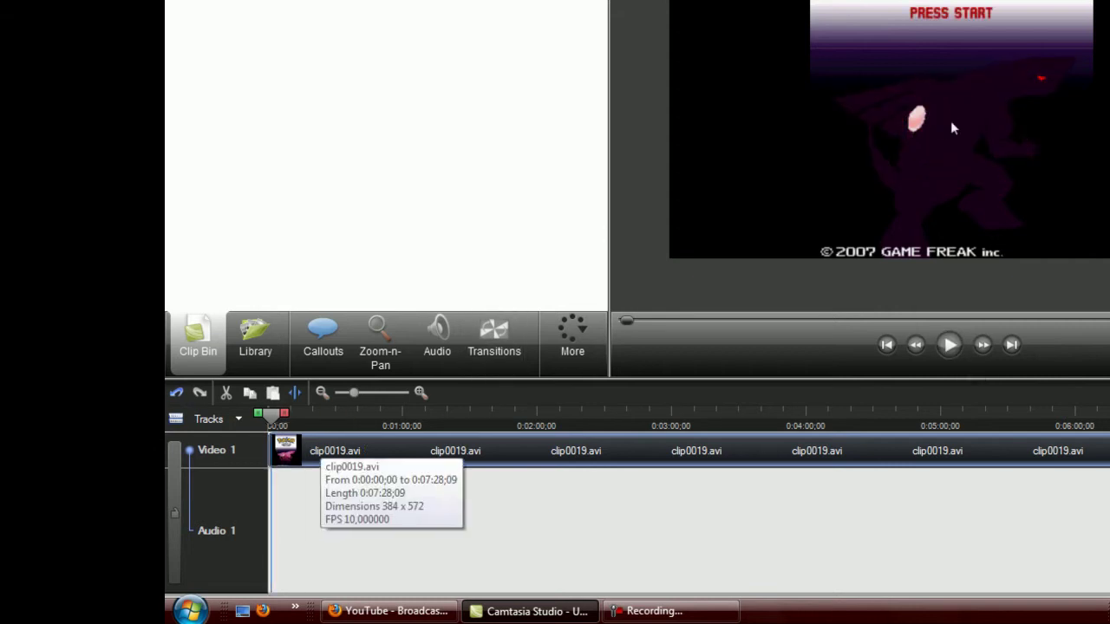
# - Add a Zoom-n-Pan keyframe at 0:00:01;14 that frames the Pokémon Pearl title screen at 154% scale
pyautogui.click(380, 341)
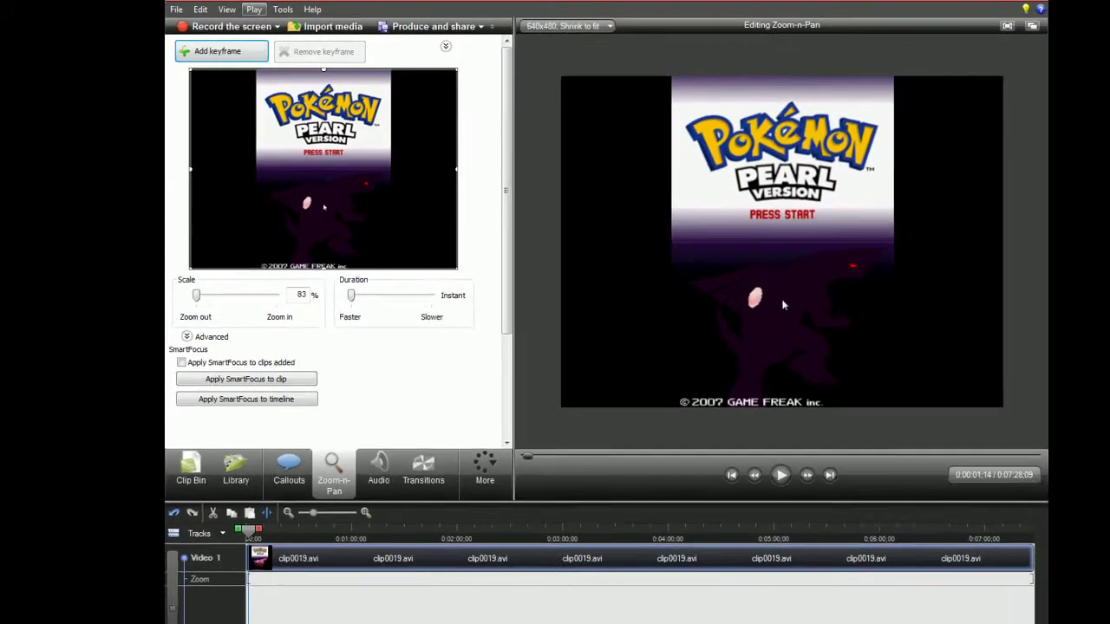
pyautogui.moveTo(198, 341); pyautogui.dragTo(353, 227)
pyautogui.moveTo(444, 158); pyautogui.dragTo(375, 187)
pyautogui.moveTo(313, 132); pyautogui.dragTo(307, 111)
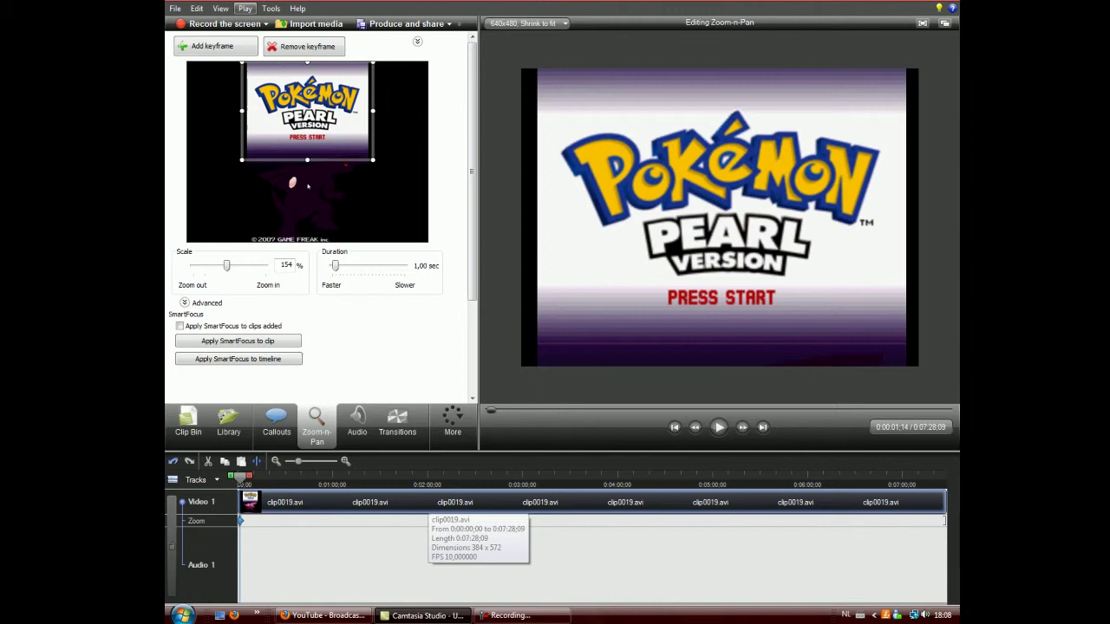
# - Play the clip from the beginning to check the zoom onto the title screen
pyautogui.moveTo(240, 477); pyautogui.dragTo(234, 478)
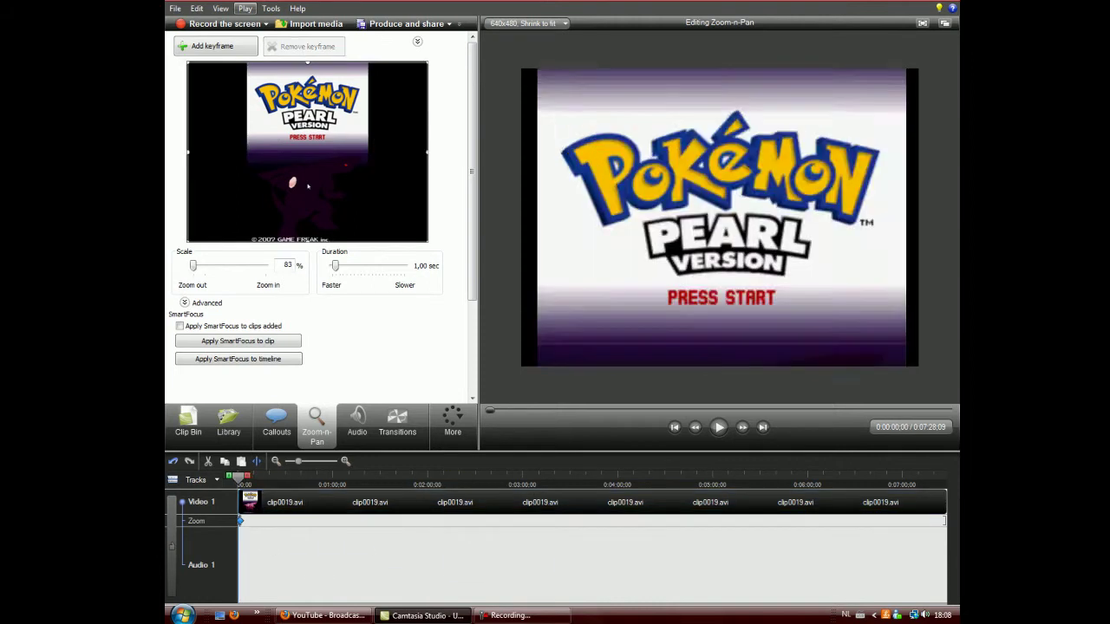
pyautogui.press('space')
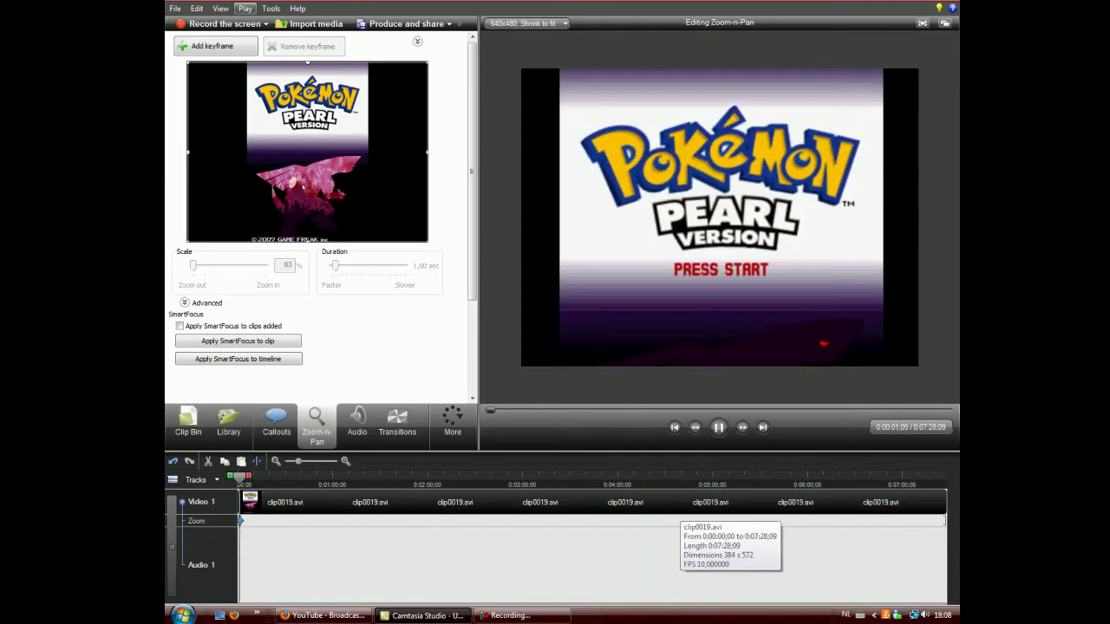
pyautogui.click(719, 427)
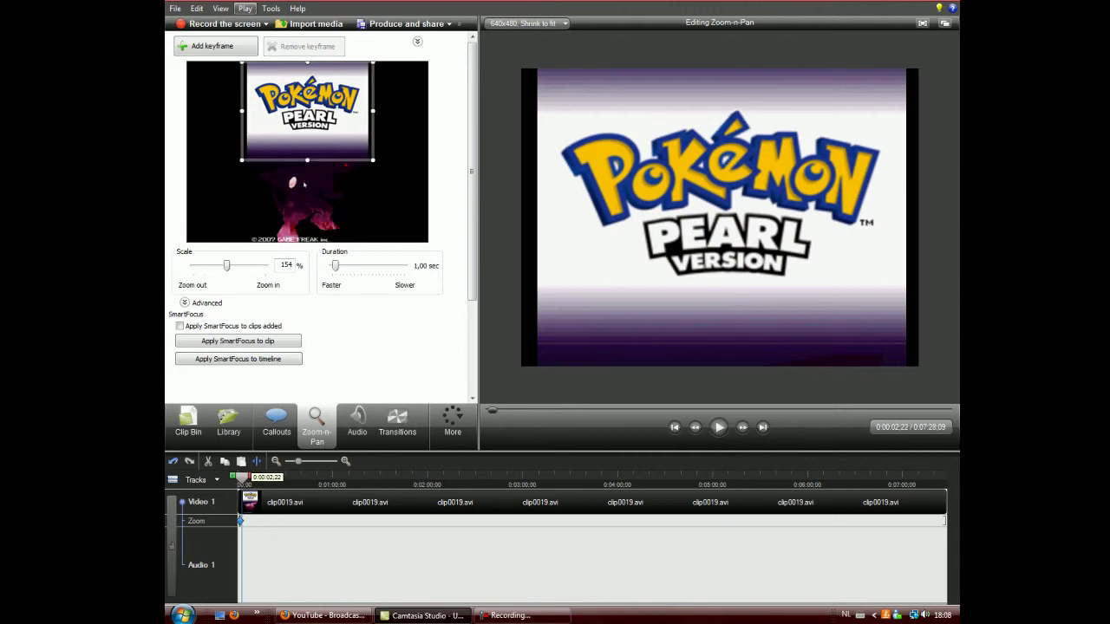
# - Add a zoom keyframe at 0:01:13;12 that frames the "Your name is DAWN?" text at 353% scale
pyautogui.moveTo(242, 478); pyautogui.dragTo(353, 478)
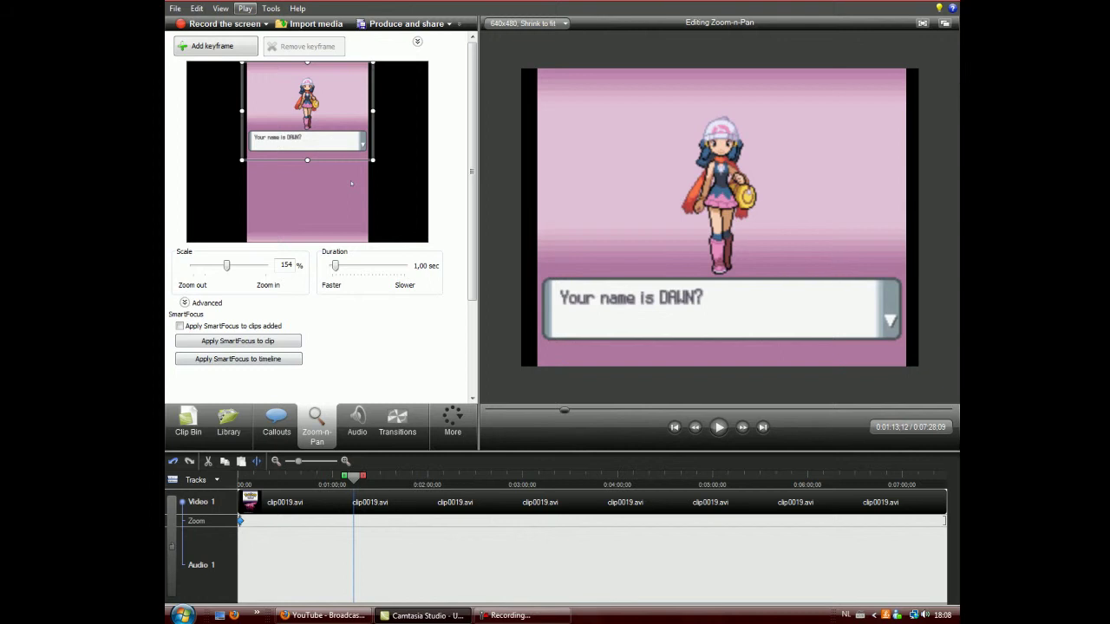
pyautogui.moveTo(241, 160); pyautogui.dragTo(299, 130)
pyautogui.moveTo(279, 145)
pyautogui.mouseDown()
pyautogui.moveTo(262, 158)
pyautogui.moveTo(279, 137)
pyautogui.mouseUp()
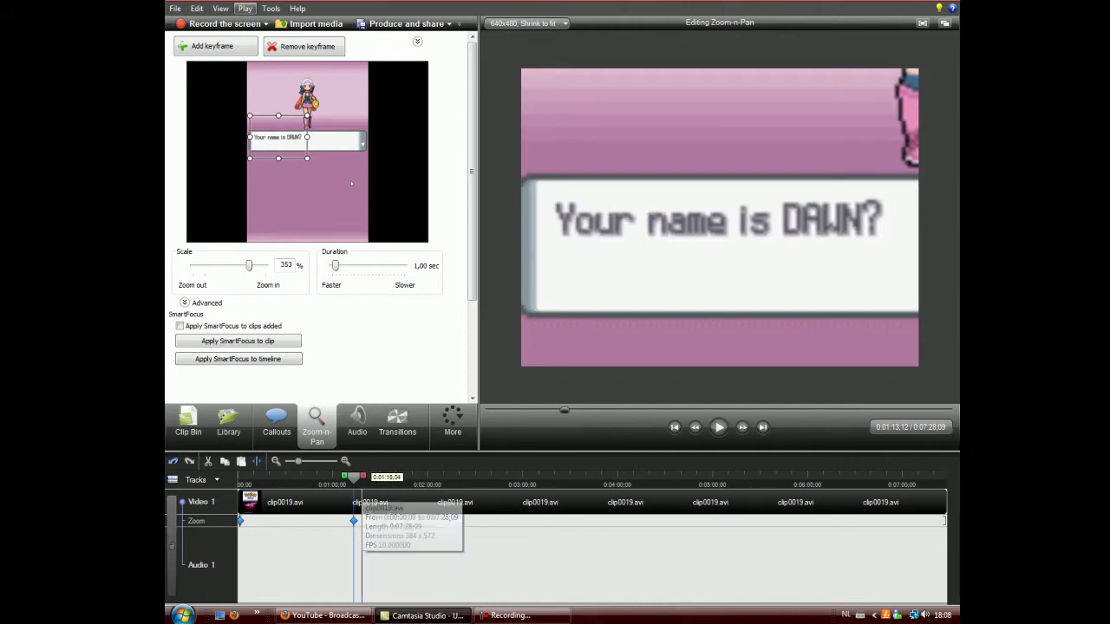
# - Play the section around the second zoom keyframe to check the zoom onto the dialogue text
pyautogui.moveTo(354, 478); pyautogui.dragTo(345, 478)
pyautogui.press('space')
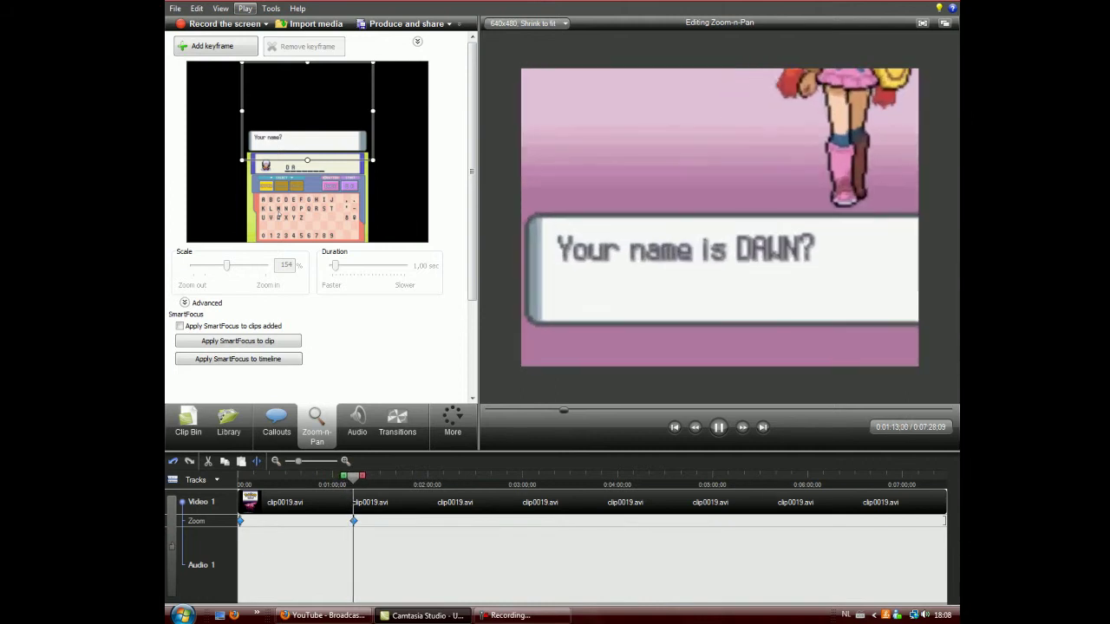
pyautogui.click(718, 428)
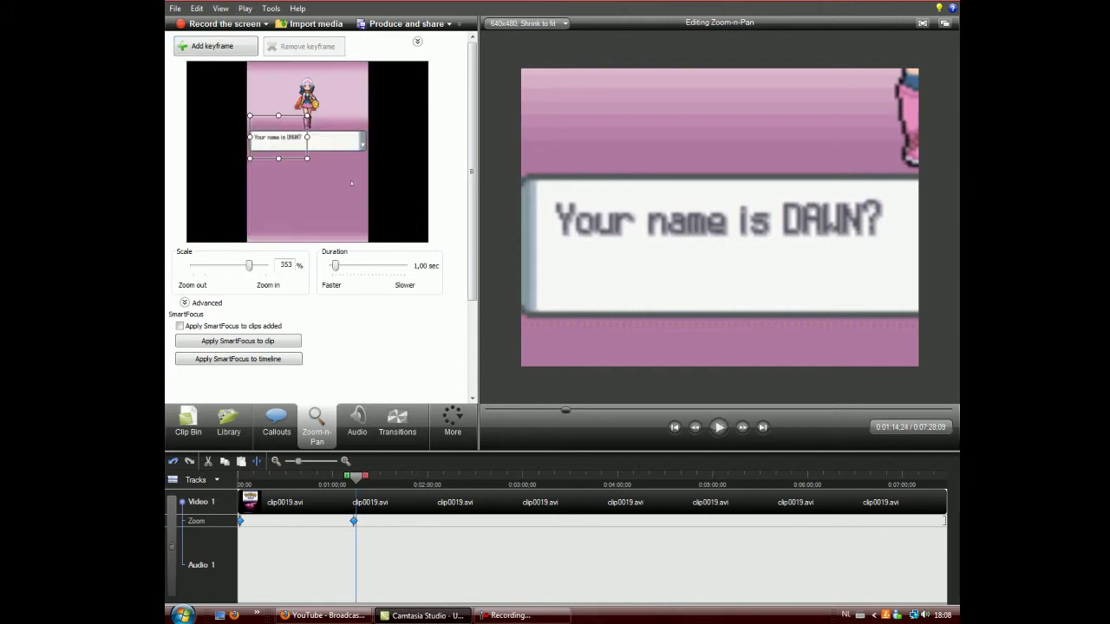
# - Add a keyframe at 0:01:14;24 that zooms back out to the full frame at 83% scale, and play the sequence back
pyautogui.moveTo(250, 158); pyautogui.dragTo(187, 205)
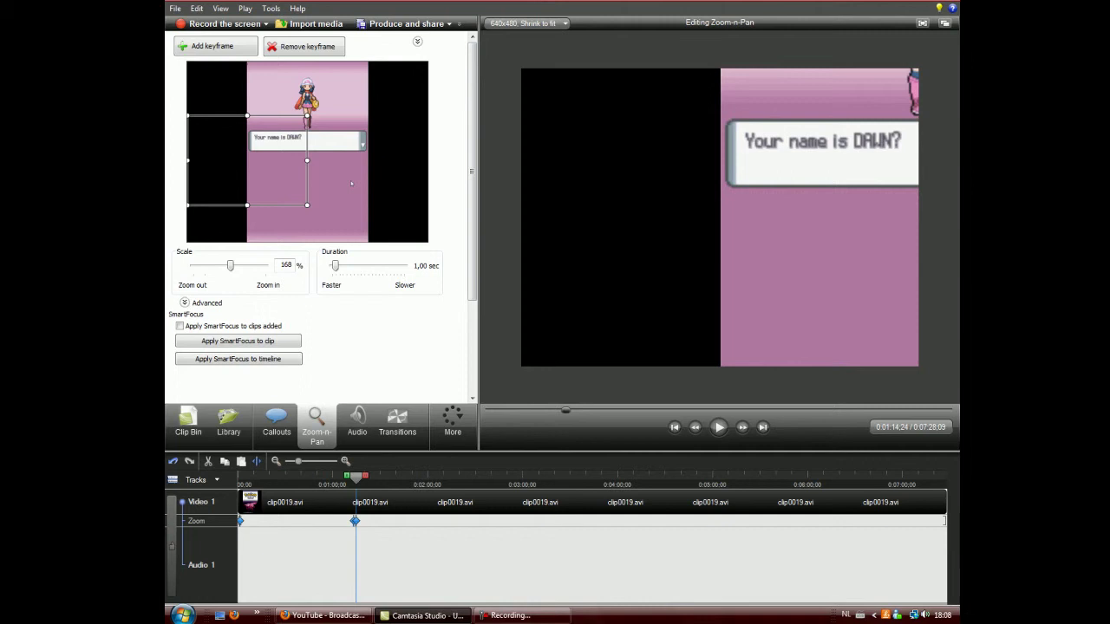
pyautogui.moveTo(308, 205); pyautogui.dragTo(355, 170)
pyautogui.moveTo(329, 92); pyautogui.dragTo(328, 63)
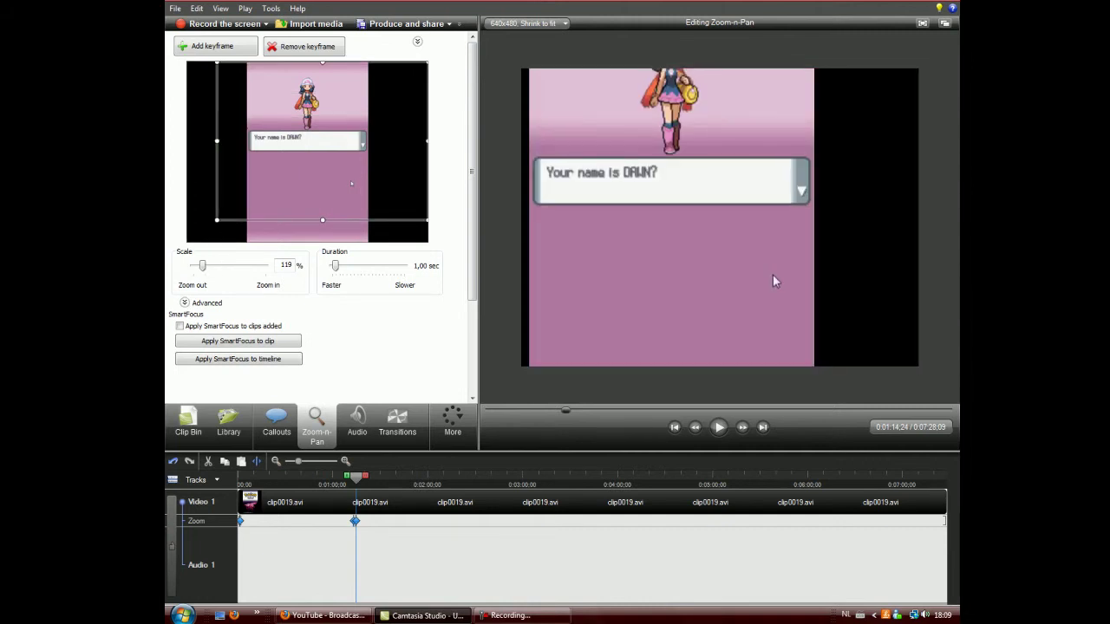
pyautogui.moveTo(217, 219); pyautogui.dragTo(187, 241)
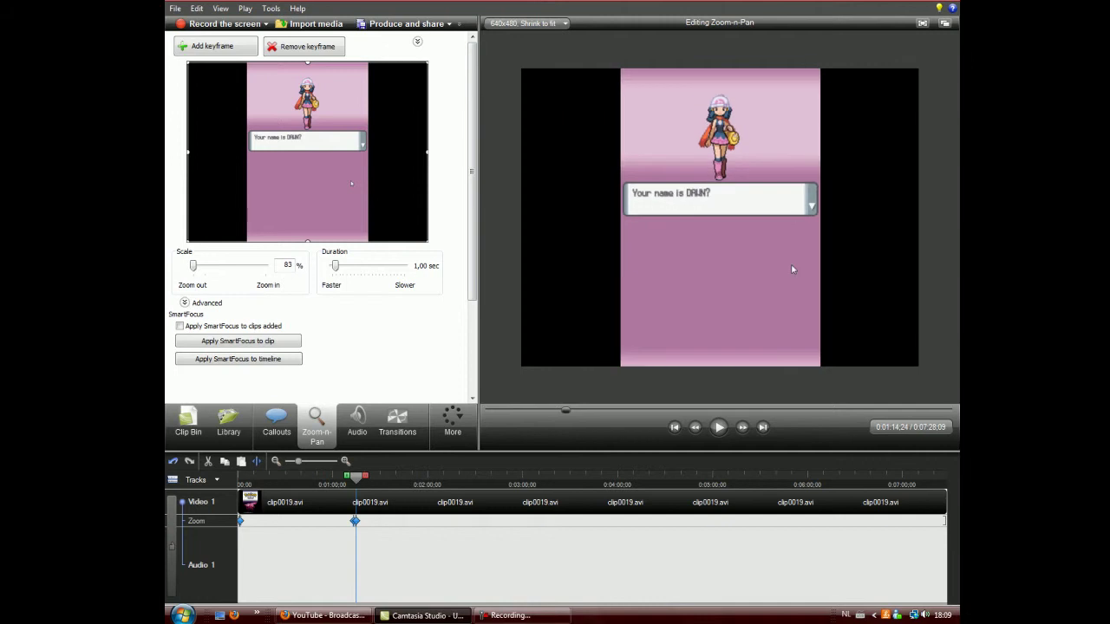
pyautogui.moveTo(355, 478); pyautogui.dragTo(346, 477)
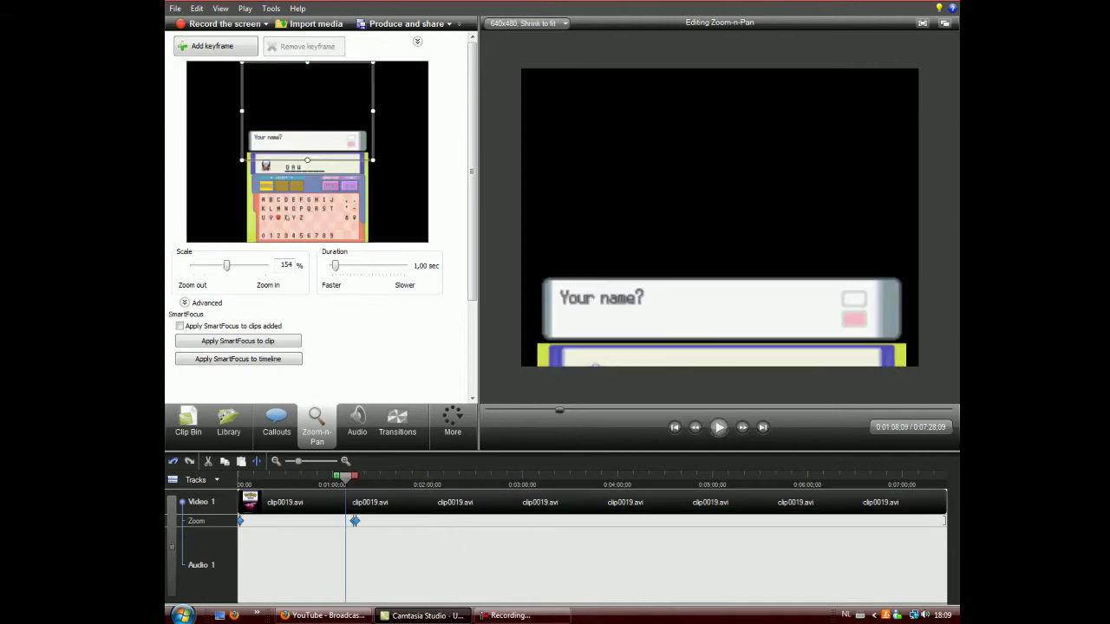
pyautogui.press('space')
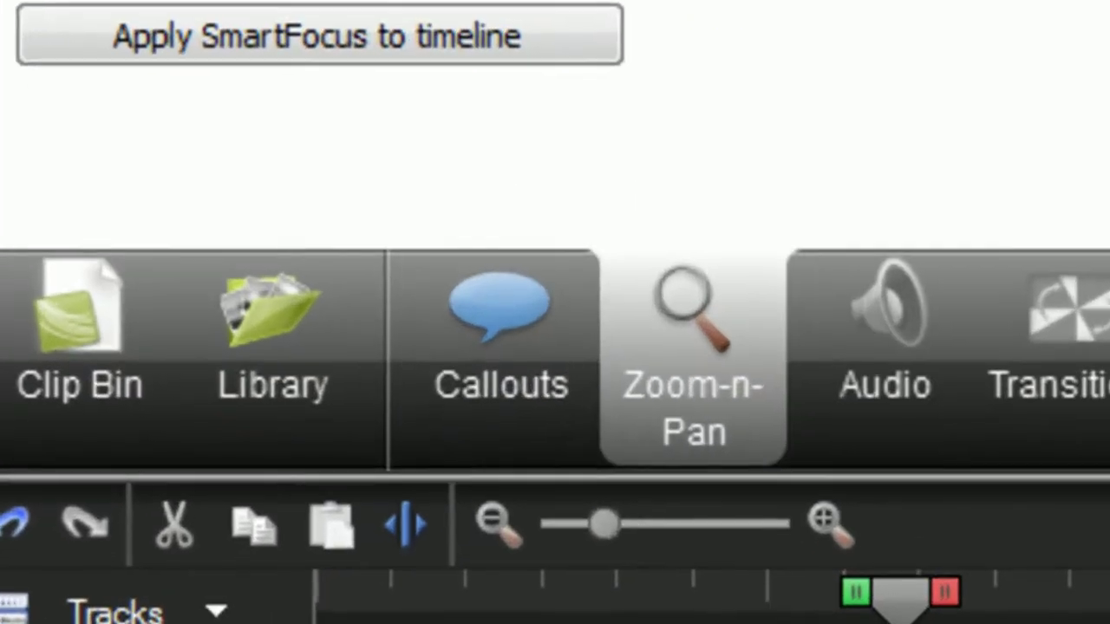
# - Add a straight blue arrow callout at 0:01:17;17 and position it at X 107, Y 45, pointing at the old man
pyautogui.click(276, 422)
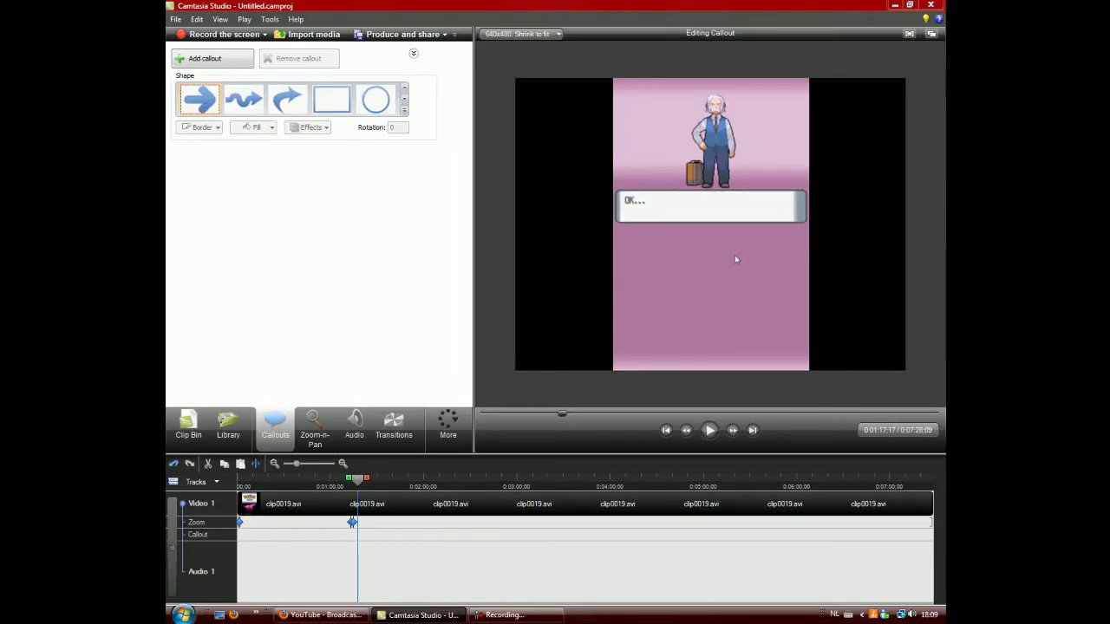
pyautogui.click(200, 99)
pyautogui.moveTo(564, 115); pyautogui.dragTo(632, 136)
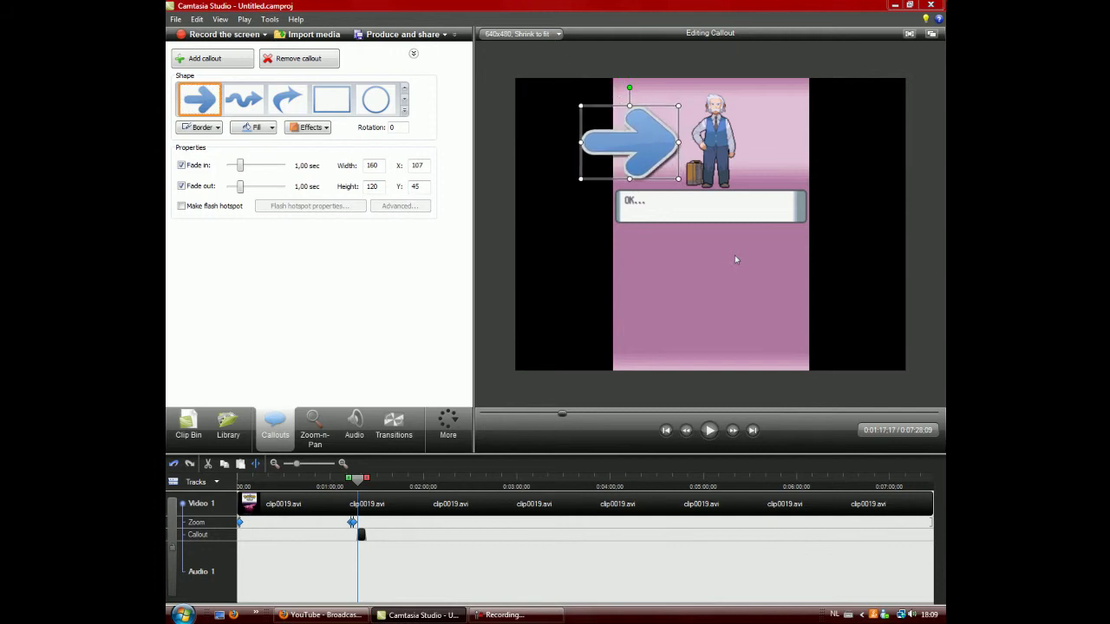
# - Rotate the arrow callout to 345, move it to X 116, Y 2, and play the section back
pyautogui.moveTo(630, 87); pyautogui.dragTo(643, 89)
pyautogui.moveTo(632, 142); pyautogui.dragTo(631, 120)
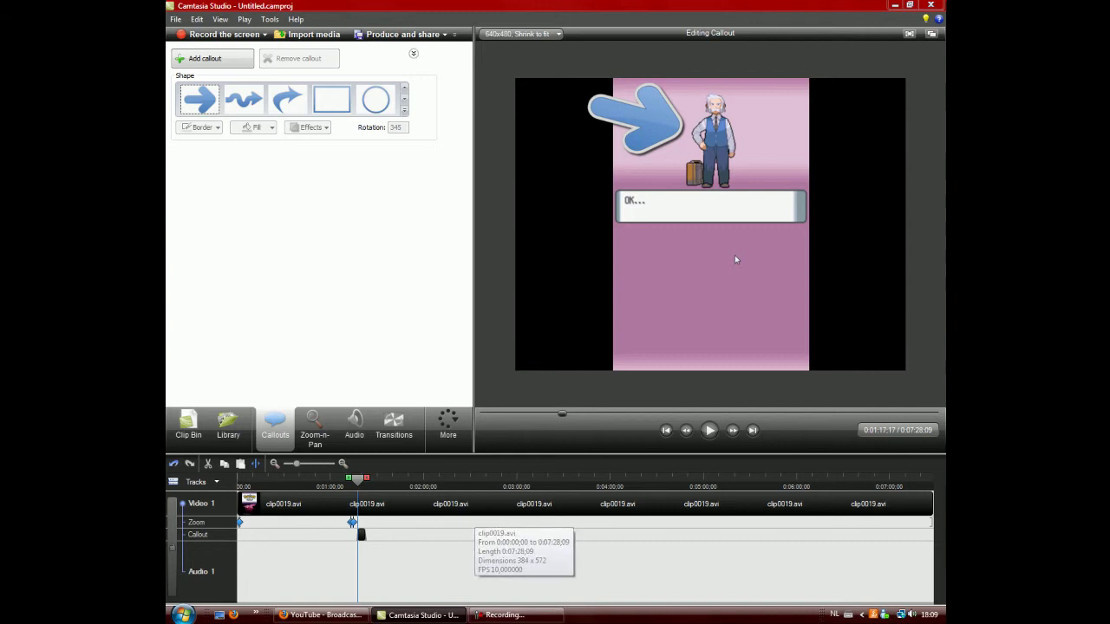
pyautogui.moveTo(358, 479); pyautogui.dragTo(365, 480)
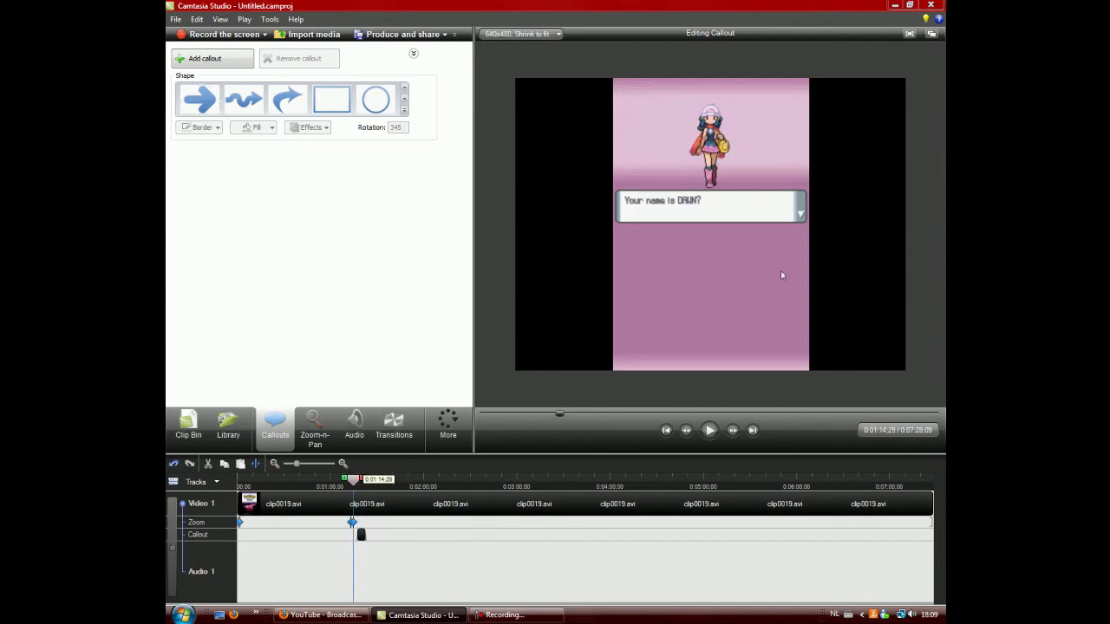
pyautogui.press('space')
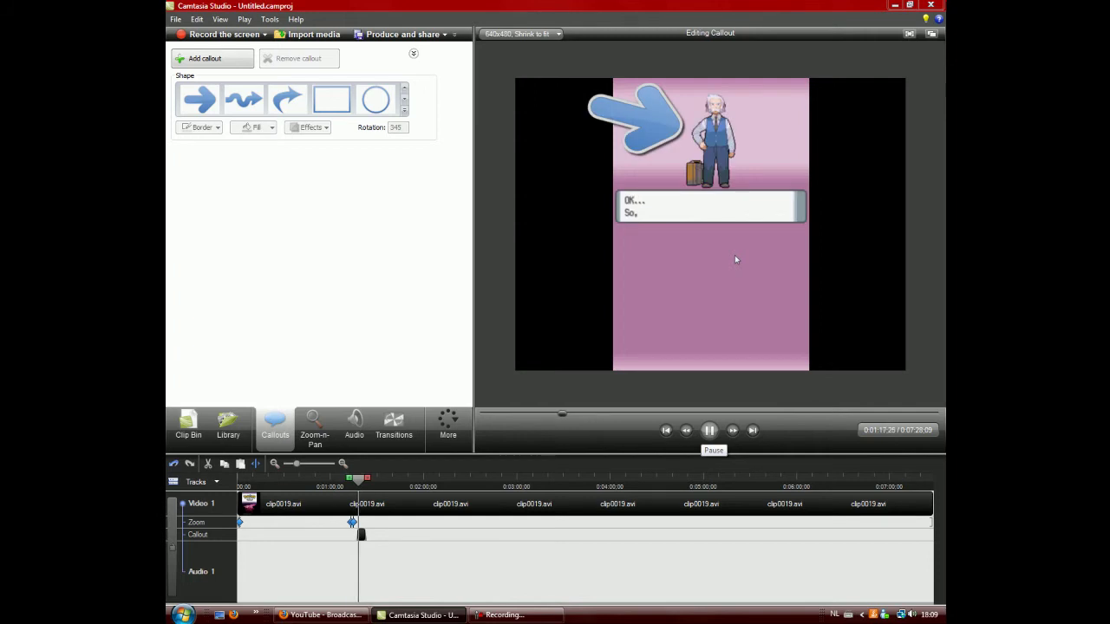
pyautogui.press('space')
# - Add a second arrow callout at 0:01:18;06, rotated to 200 and placed at X 372, Y -12, pointing at the old man from the other side
pyautogui.press('c')
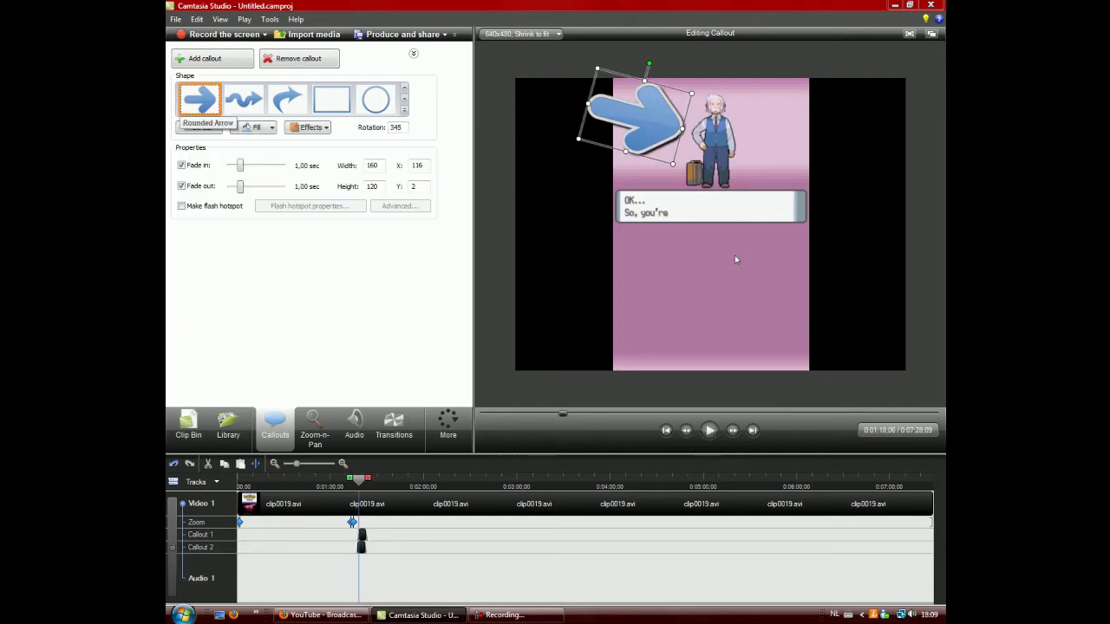
pyautogui.press('space')
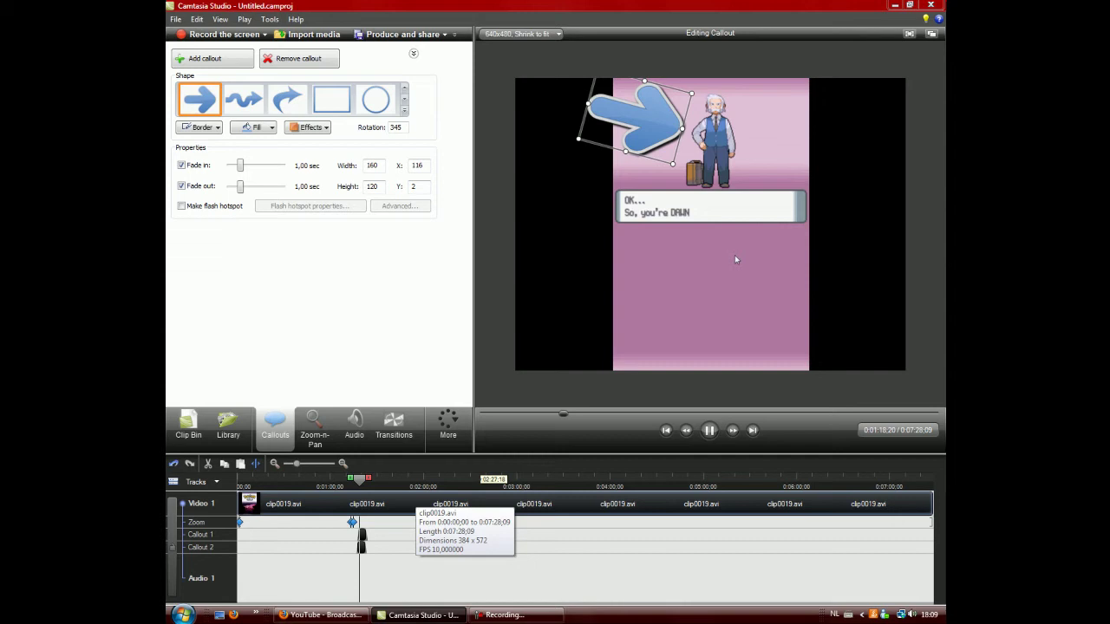
pyautogui.press('space')
pyautogui.moveTo(637, 122)
pyautogui.mouseDown()
pyautogui.moveTo(626, 214)
pyautogui.moveTo(778, 150)
pyautogui.moveTo(782, 139)
pyautogui.mouseUp()
pyautogui.moveTo(793, 80)
pyautogui.mouseDown()
pyautogui.moveTo(814, 94)
pyautogui.moveTo(825, 162)
pyautogui.moveTo(778, 188)
pyautogui.moveTo(797, 185)
pyautogui.mouseUp()
pyautogui.moveTo(778, 133); pyautogui.dragTo(791, 107)
pyautogui.click(363, 535)
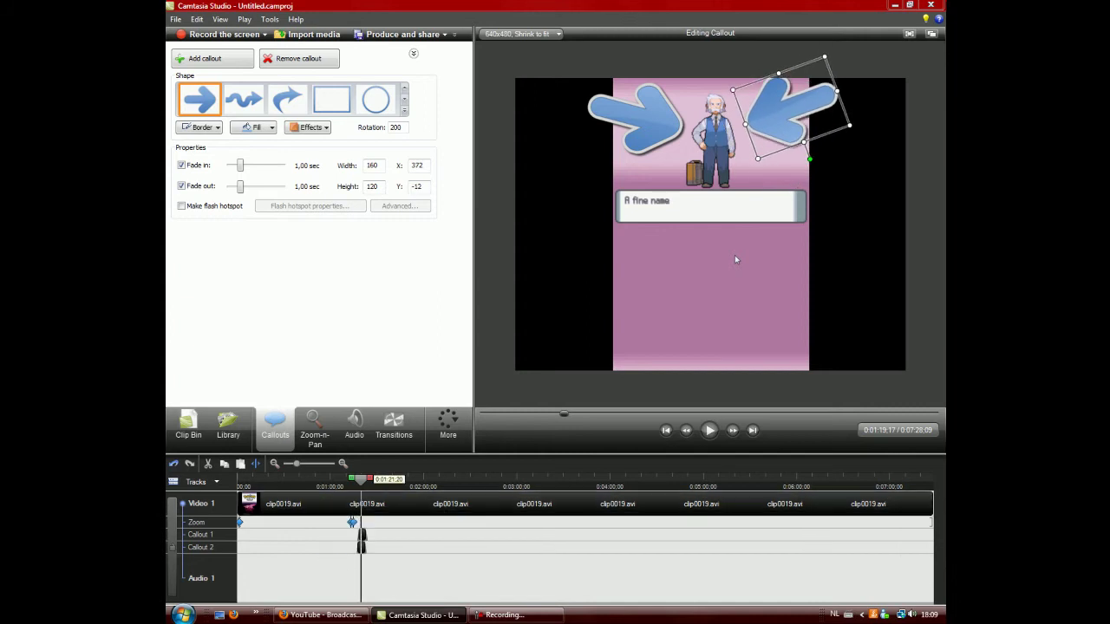
# - Play the section with both arrow callouts to check them, stopping at the name list at 0:01:24;22
pyautogui.moveTo(361, 479); pyautogui.dragTo(348, 479)
pyautogui.click(709, 431)
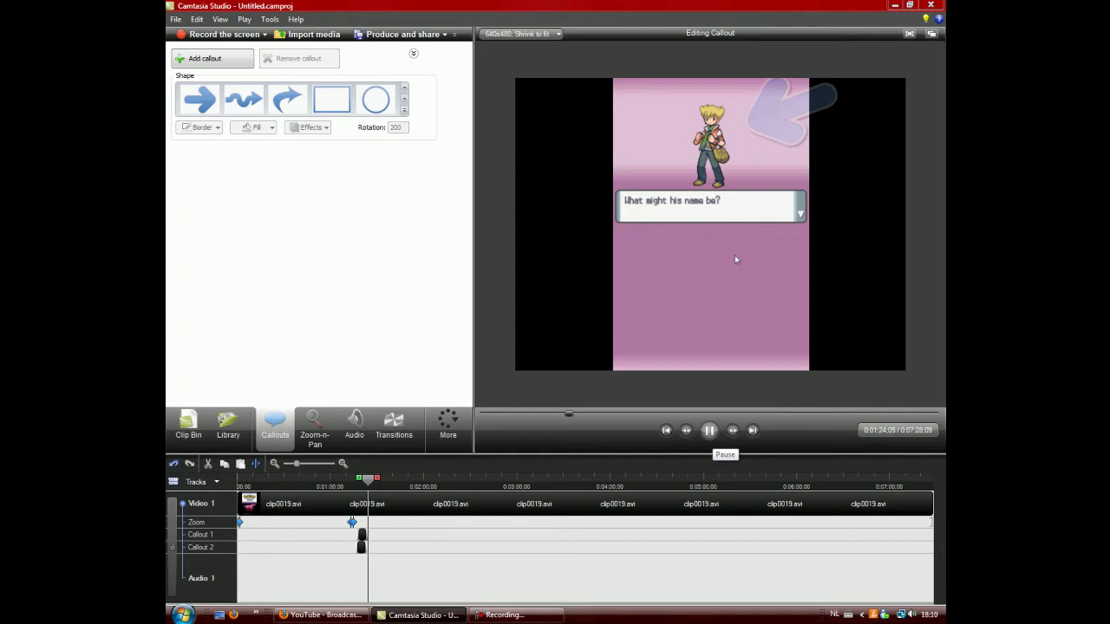
pyautogui.click(711, 431)
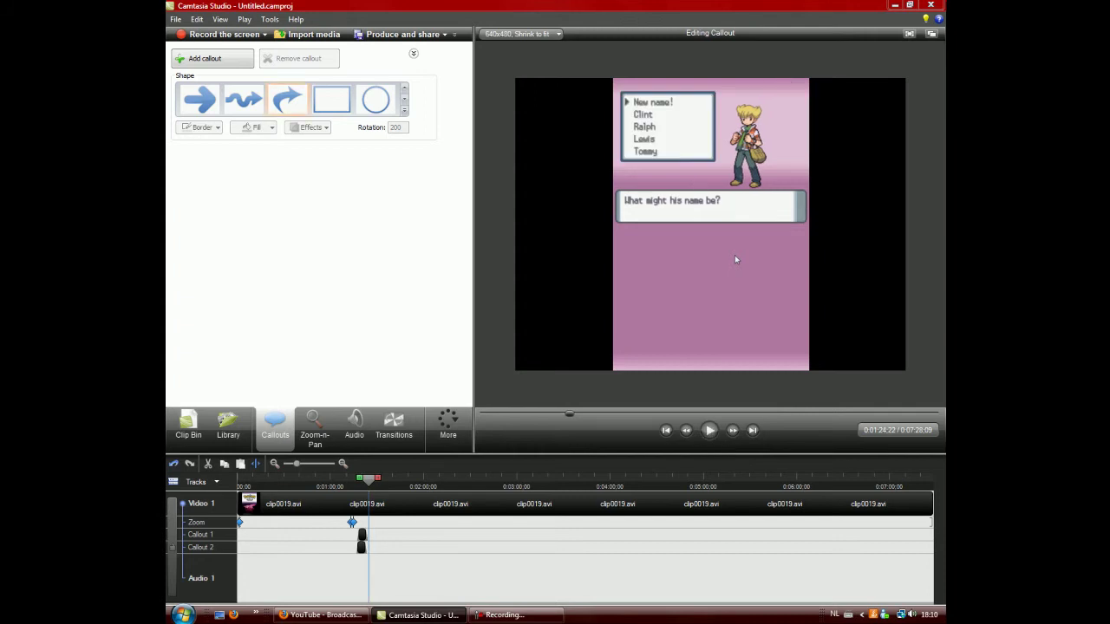
# - Add a rectangle callout at 0:01:24;22 framing the name list, sized 160 × 129 at X 167, Y 16
pyautogui.click(332, 100)
pyautogui.moveTo(791, 108); pyautogui.dragTo(655, 125)
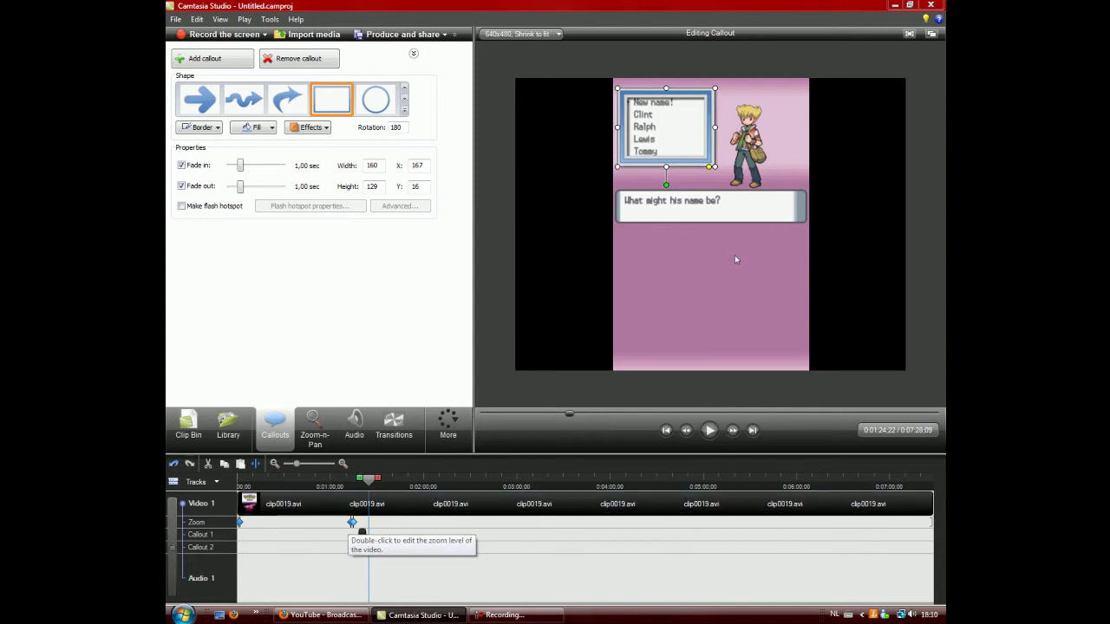
pyautogui.click(710, 430)
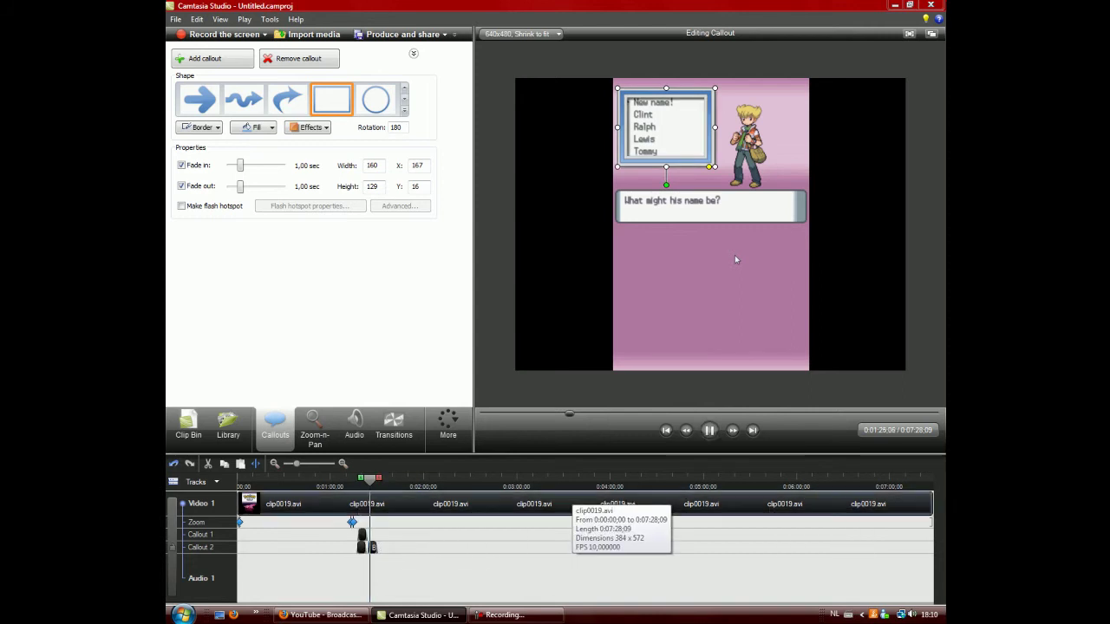
# - Play back the rectangle callout's section and shorten the callout's duration on the timeline
pyautogui.moveTo(373, 479); pyautogui.dragTo(362, 479)
pyautogui.click(709, 430)
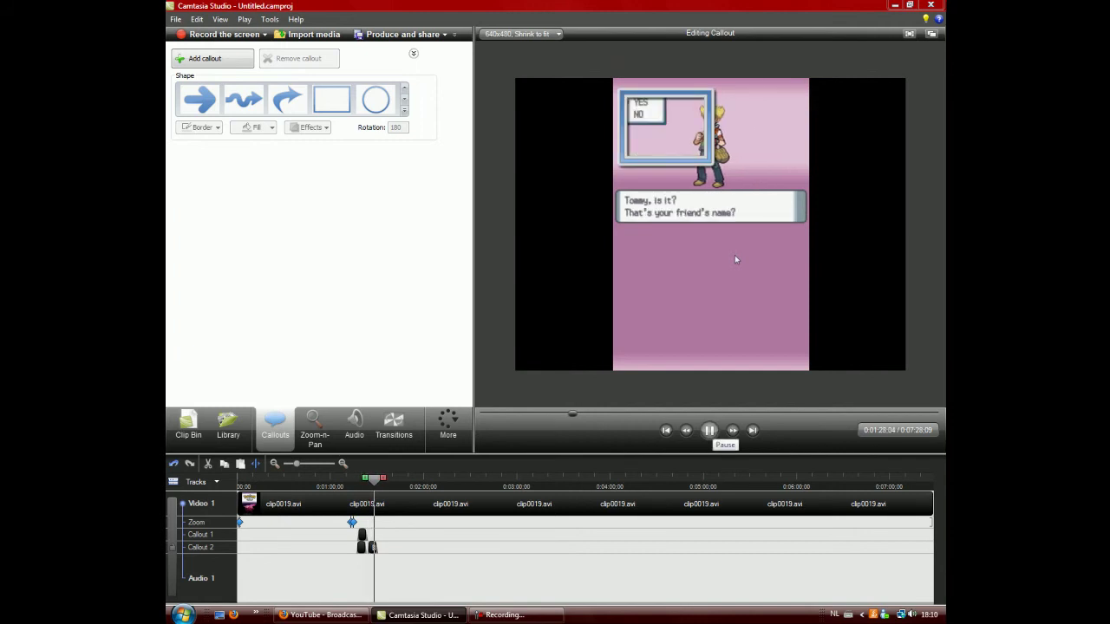
pyautogui.click(709, 430)
pyautogui.click(373, 547)
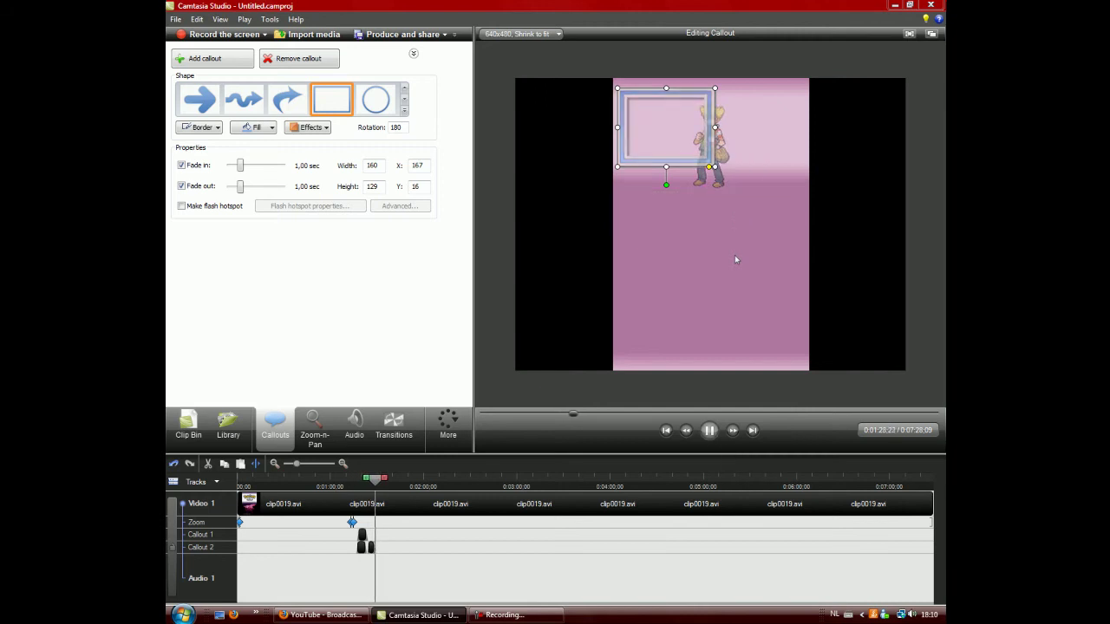
# - Add a circle callout at 0:01:29;09 around the old man's head, sized 68 × 72 at X 292, Y 4, and play it back
pyautogui.press('space')
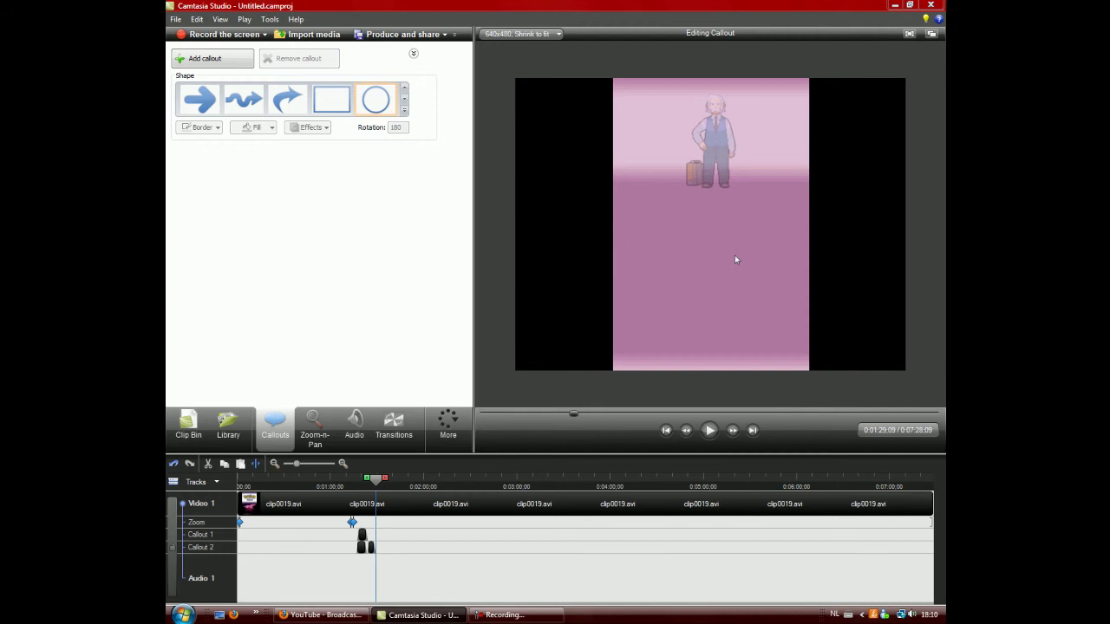
pyautogui.click(376, 100)
pyautogui.moveTo(666, 126); pyautogui.dragTo(716, 119)
pyautogui.moveTo(764, 157)
pyautogui.mouseDown()
pyautogui.moveTo(688, 122)
pyautogui.moveTo(712, 103)
pyautogui.moveTo(742, 102)
pyautogui.moveTo(715, 103)
pyautogui.mouseUp()
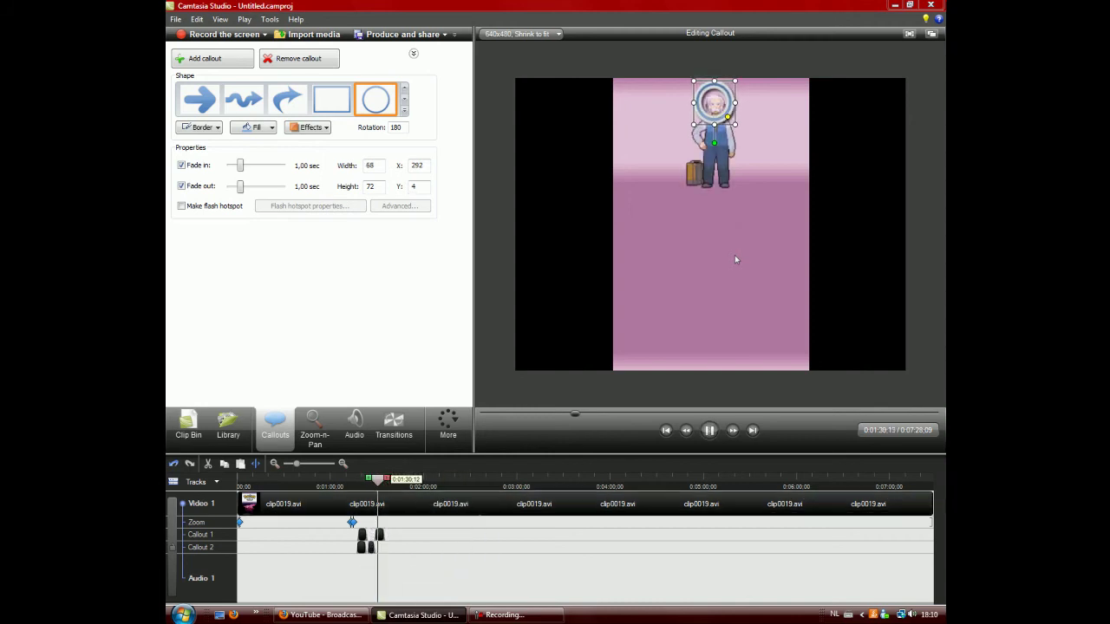
pyautogui.moveTo(376, 479); pyautogui.dragTo(369, 480)
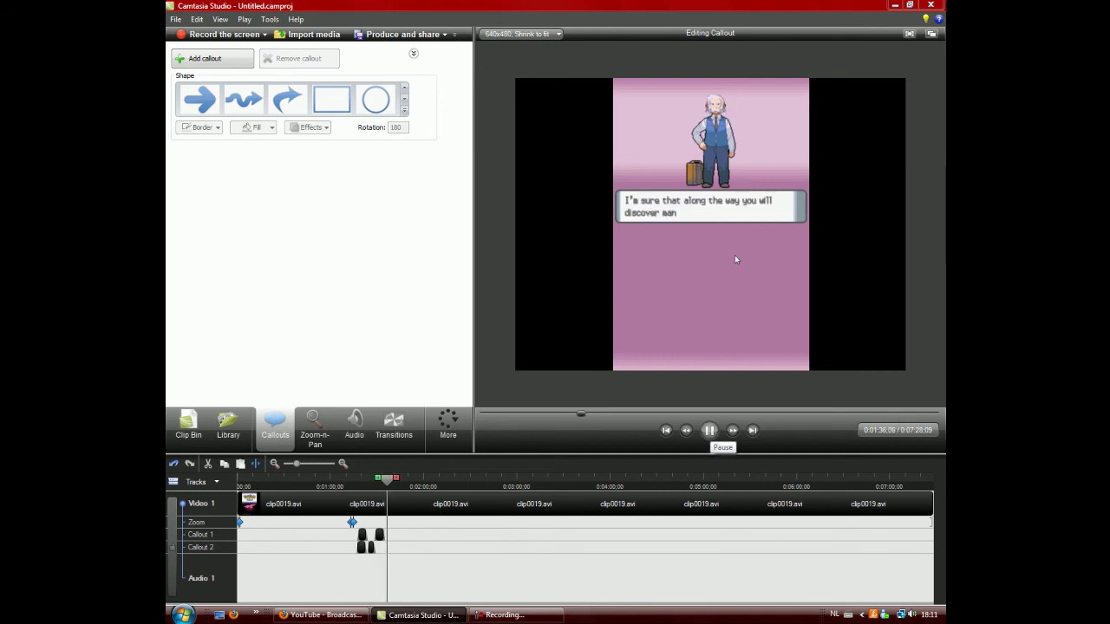
pyautogui.press('space')
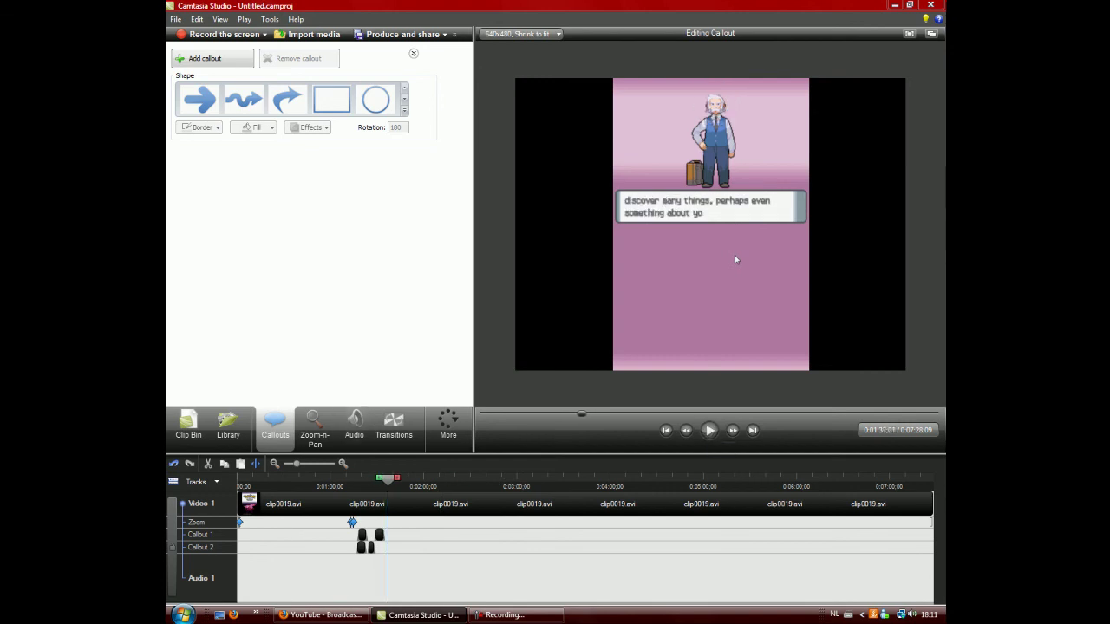